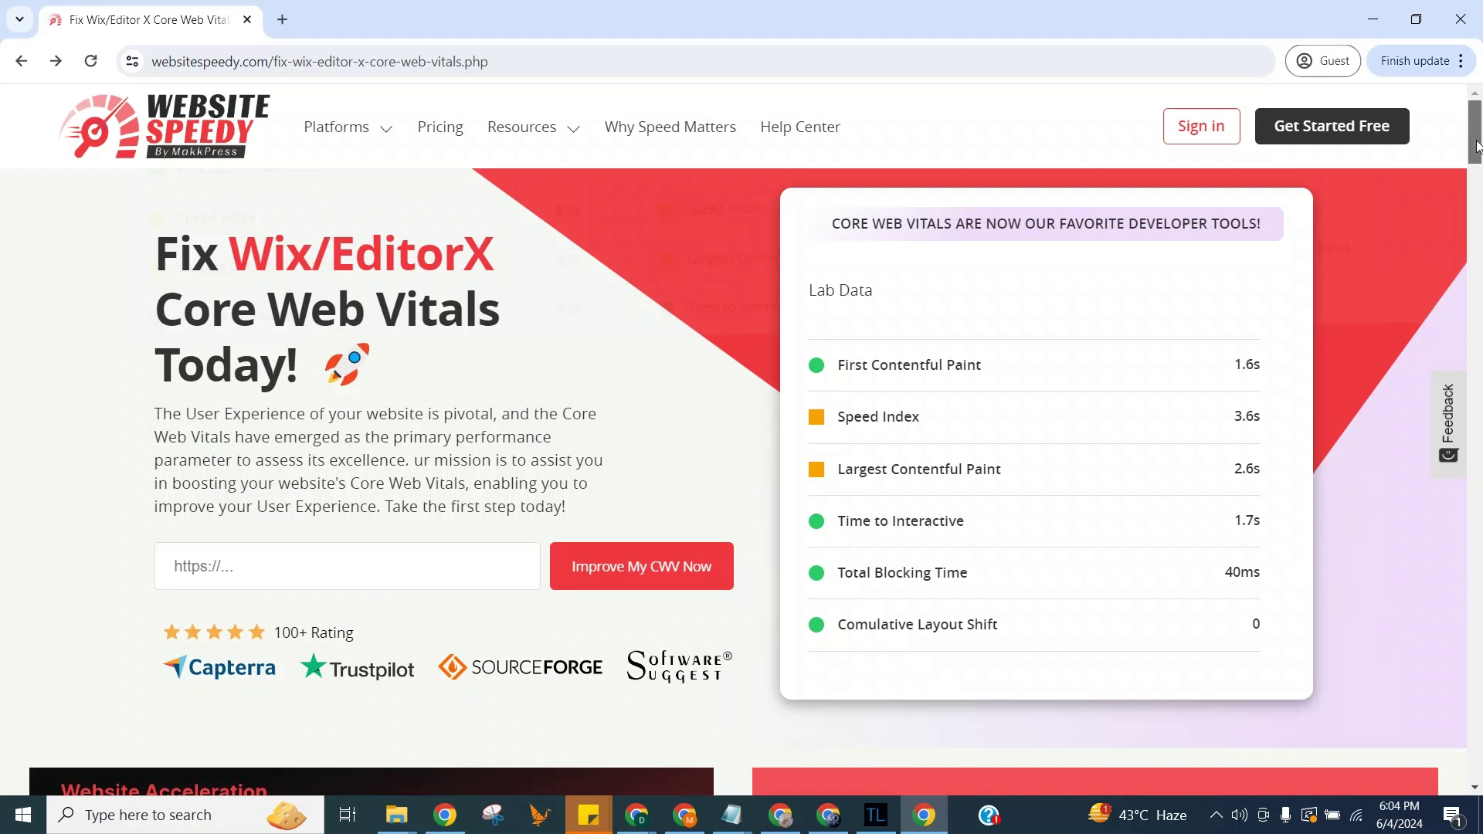
pyautogui.moveTo(1476, 145); pyautogui.dragTo(1477, 599)
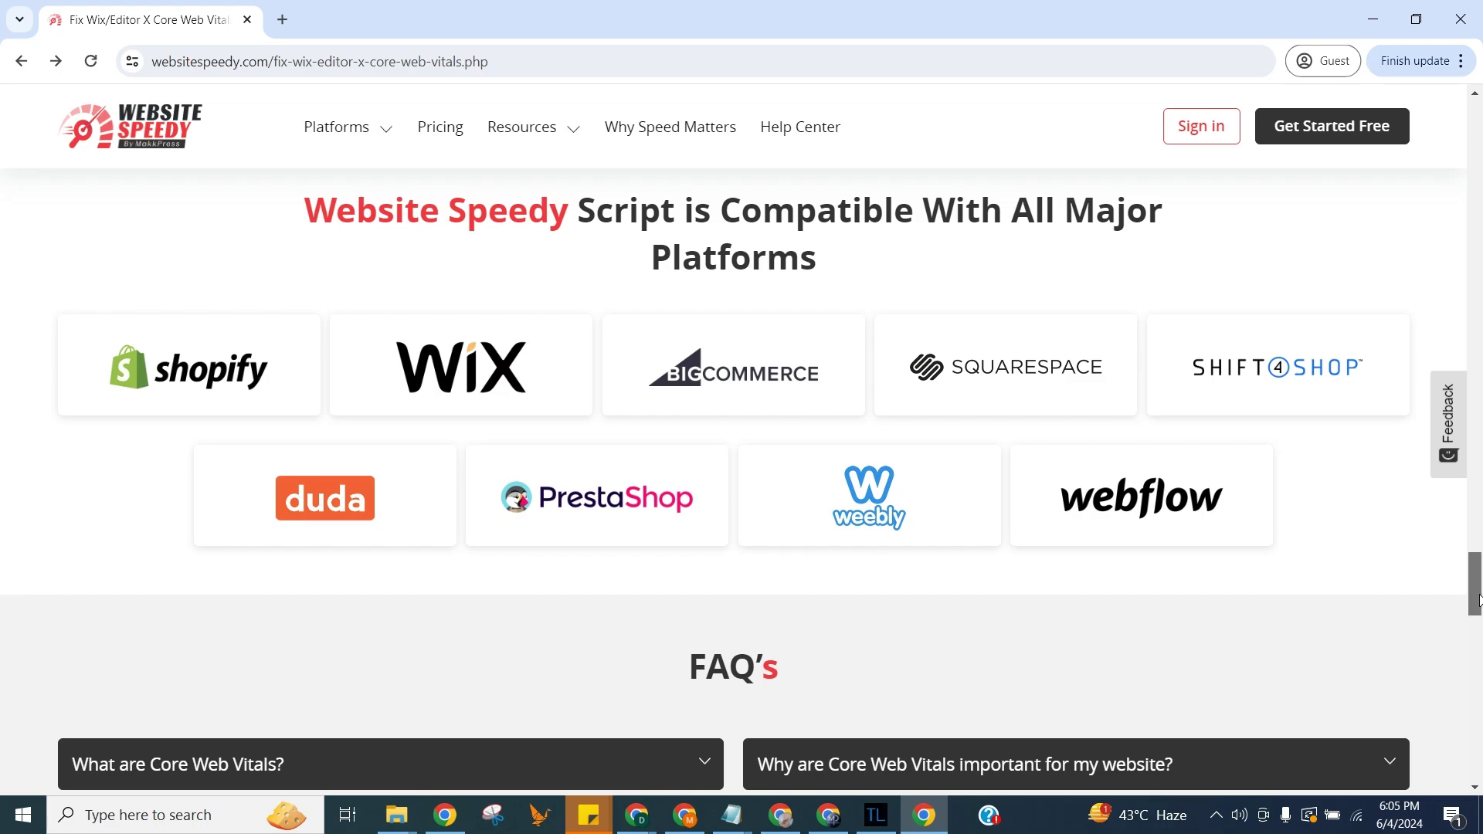
pyautogui.moveTo(1477, 599); pyautogui.dragTo(1478, 143)
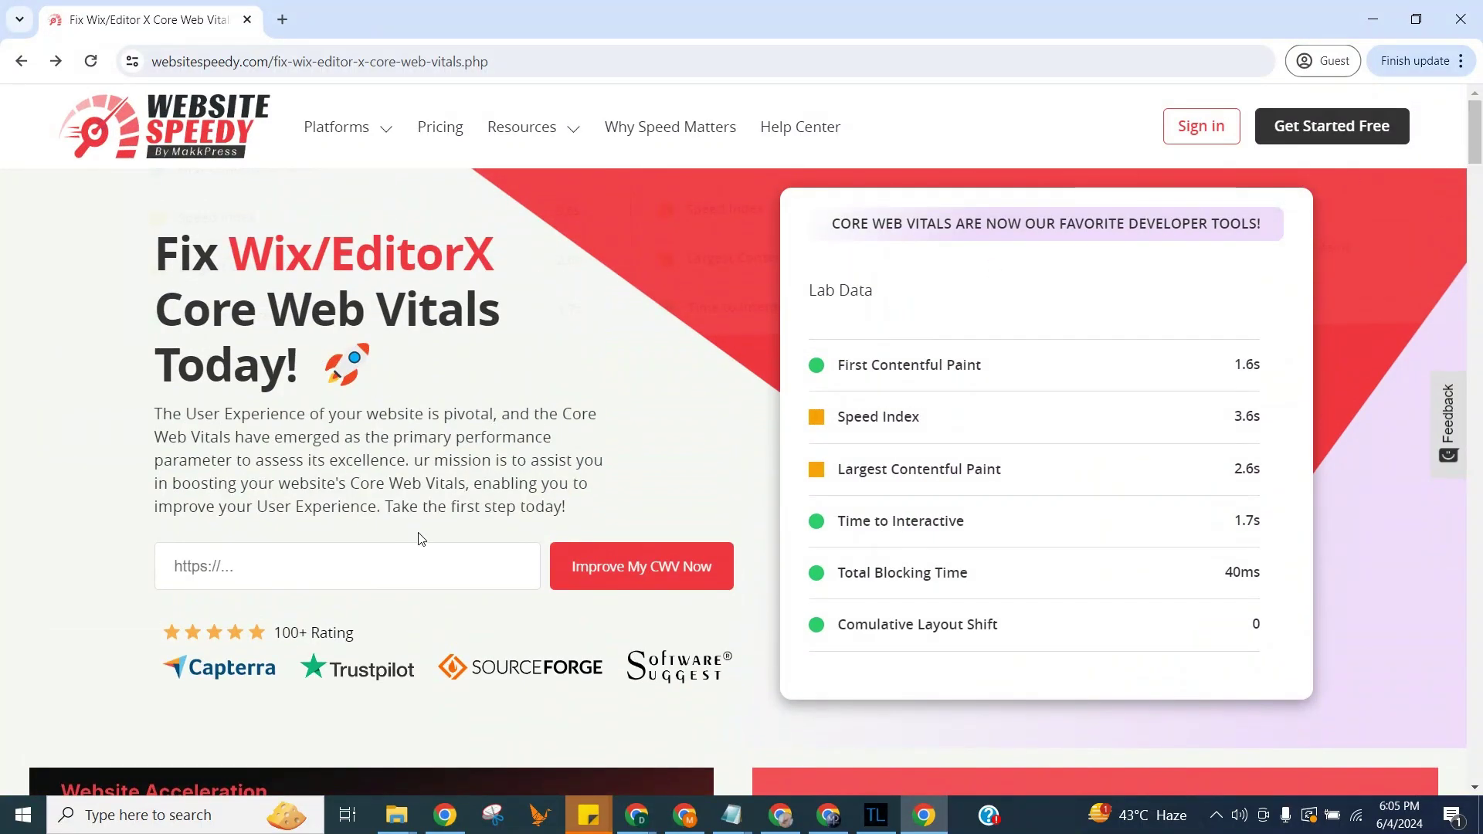
pyautogui.click(371, 570)
pyautogui.write('https://www.scansaroli.com')
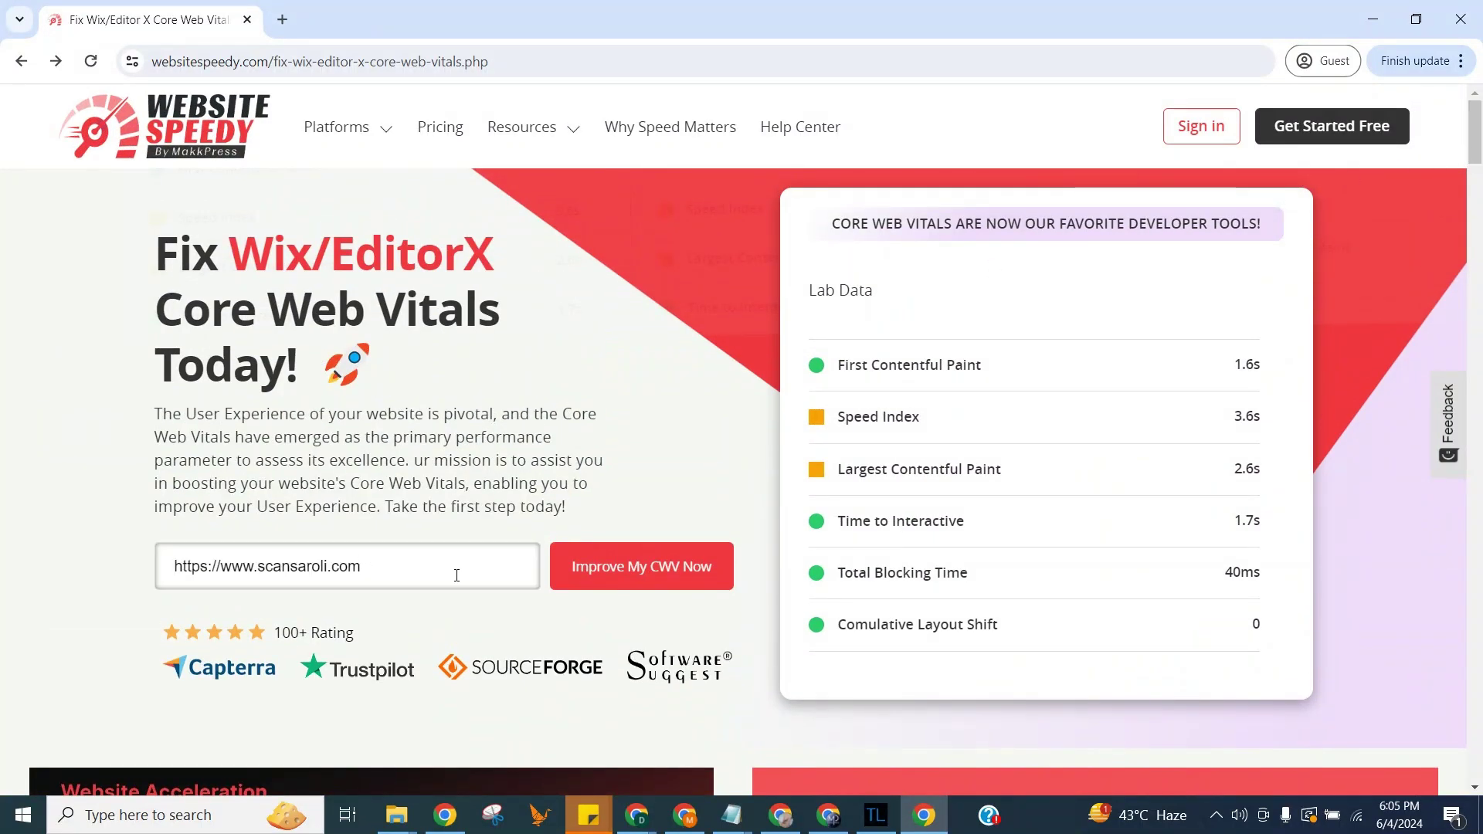
pyautogui.click(641, 566)
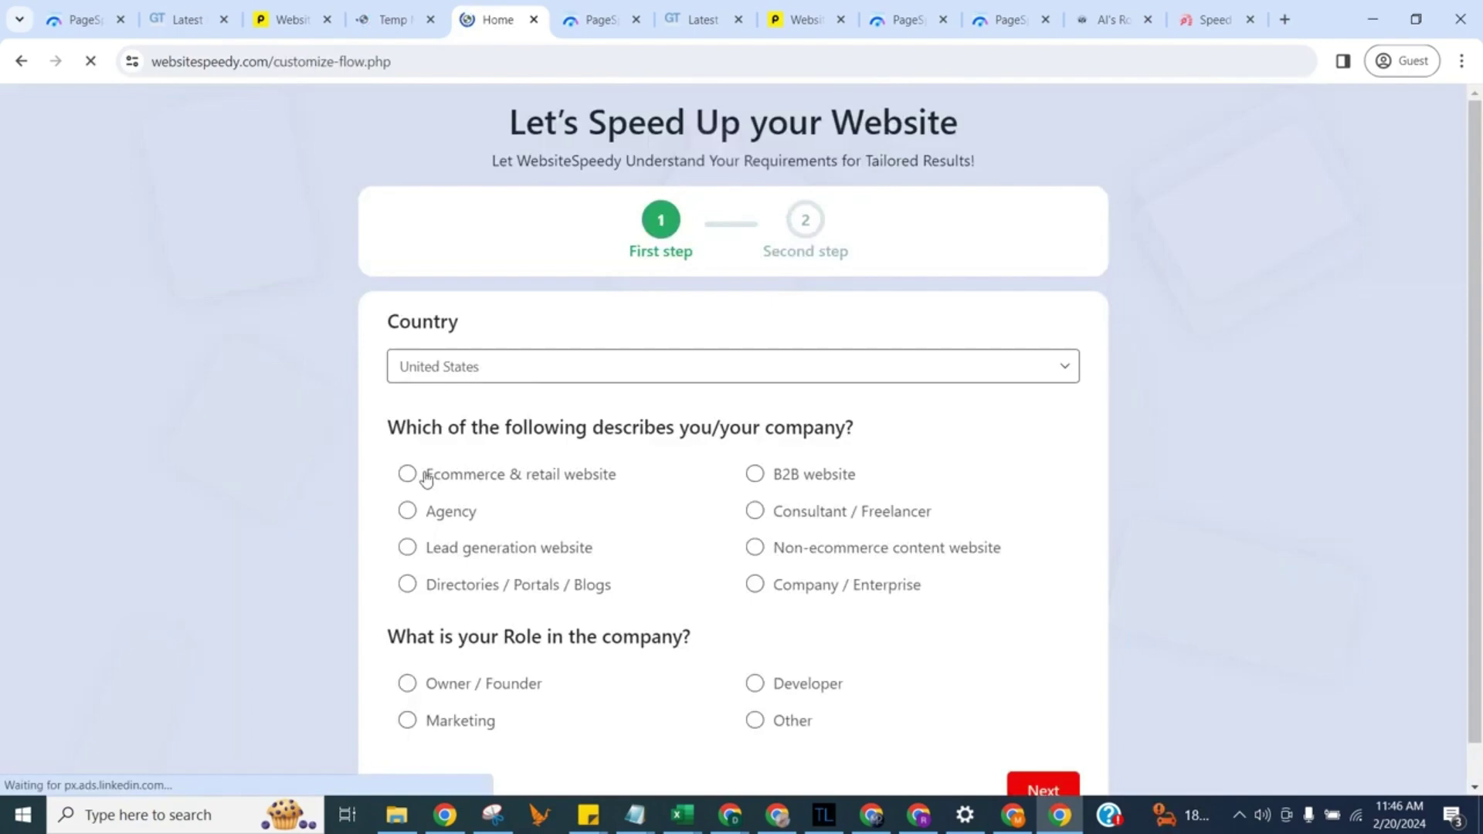
# - Answer the questionnaire with Ecommerce, Marketing, Wix and Instagram, then submit it
pyautogui.click(407, 473)
pyautogui.click(409, 720)
pyautogui.click(1042, 788)
pyautogui.click(407, 363)
pyautogui.click(523, 610)
pyautogui.click(634, 742)
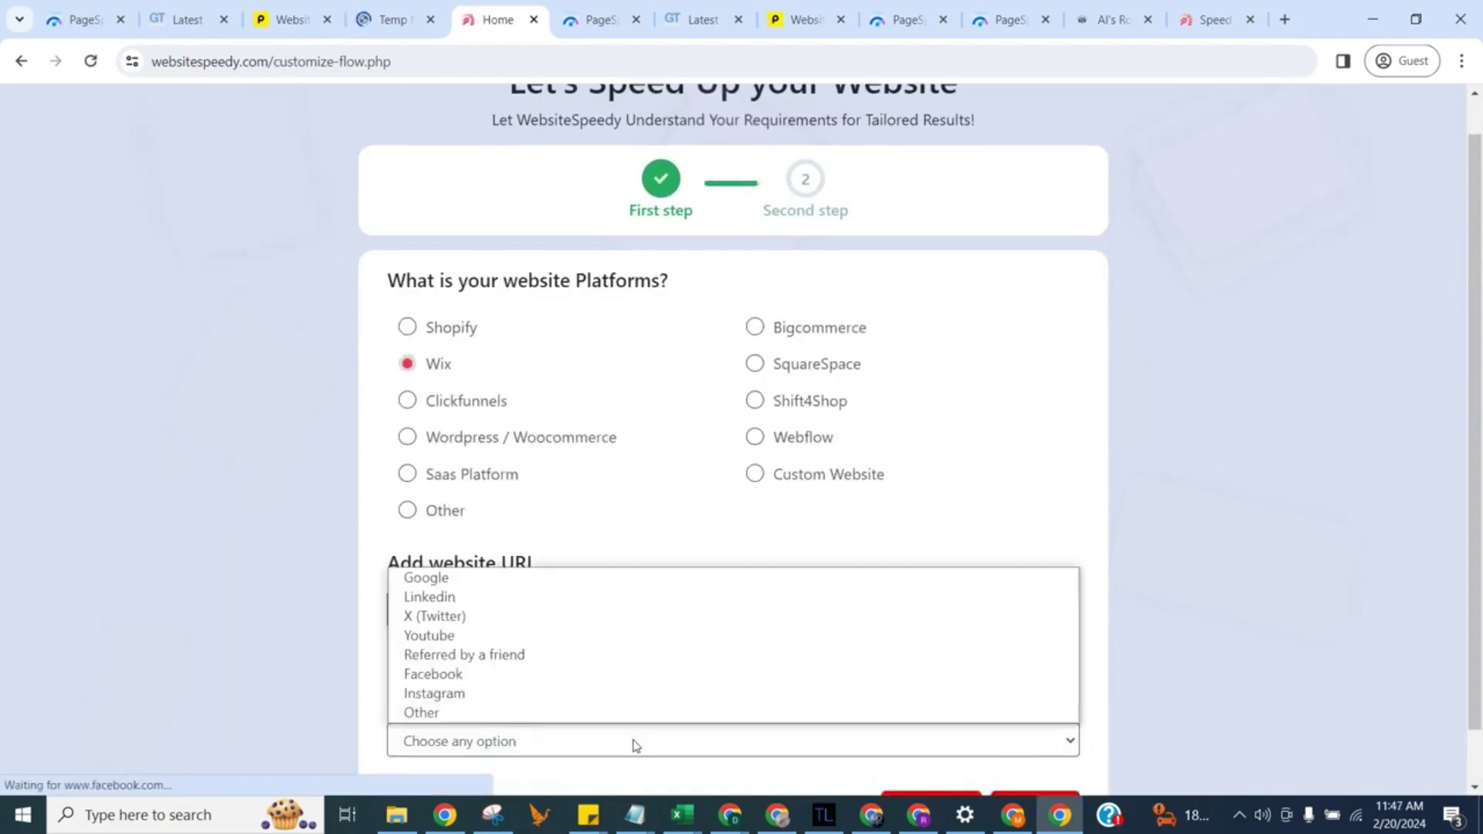
pyautogui.click(434, 693)
pyautogui.scroll(-1, 850, 746)
pyautogui.click(1035, 748)
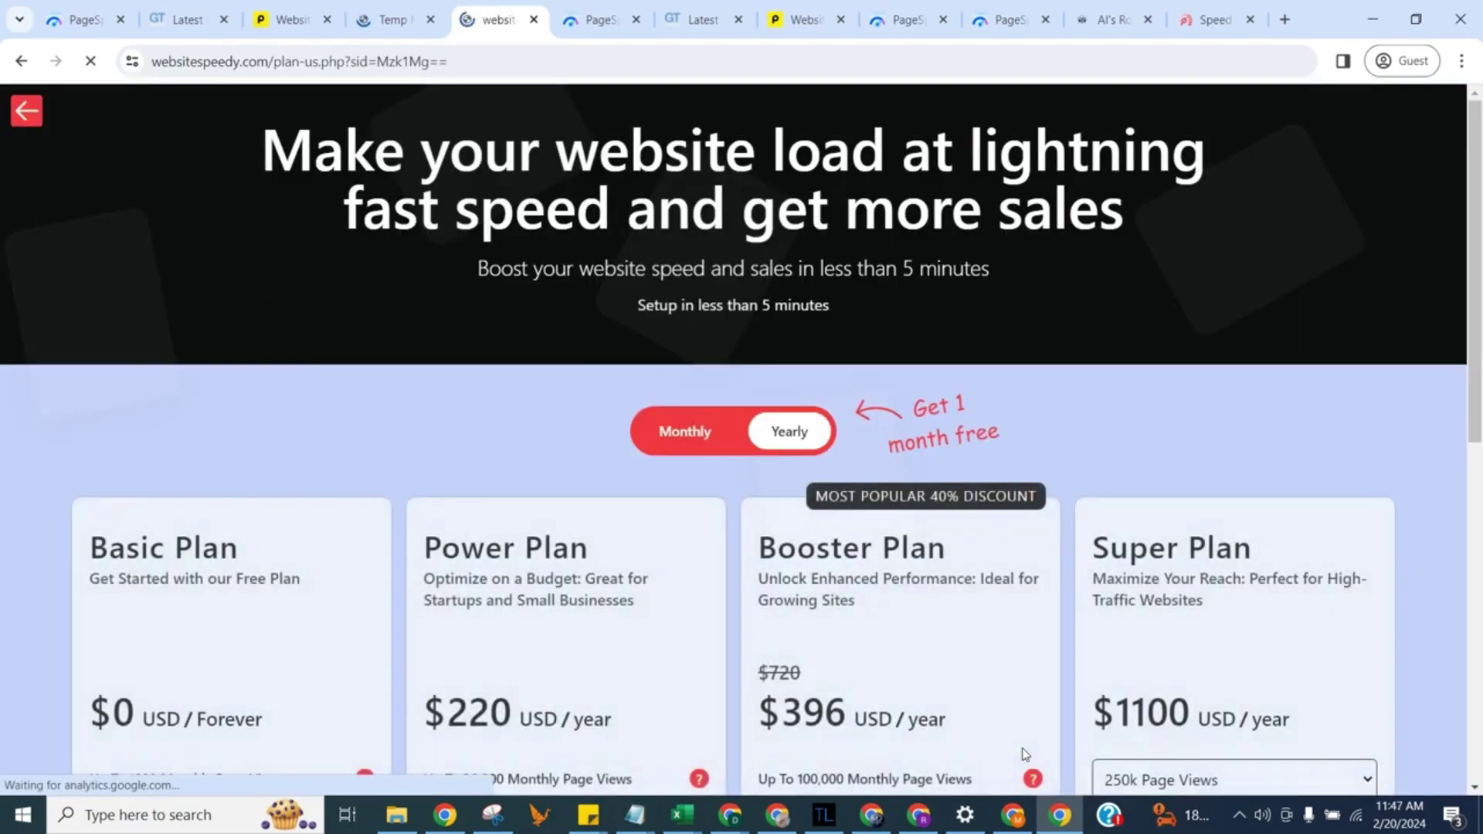
pyautogui.scroll(-3, 1026, 649)
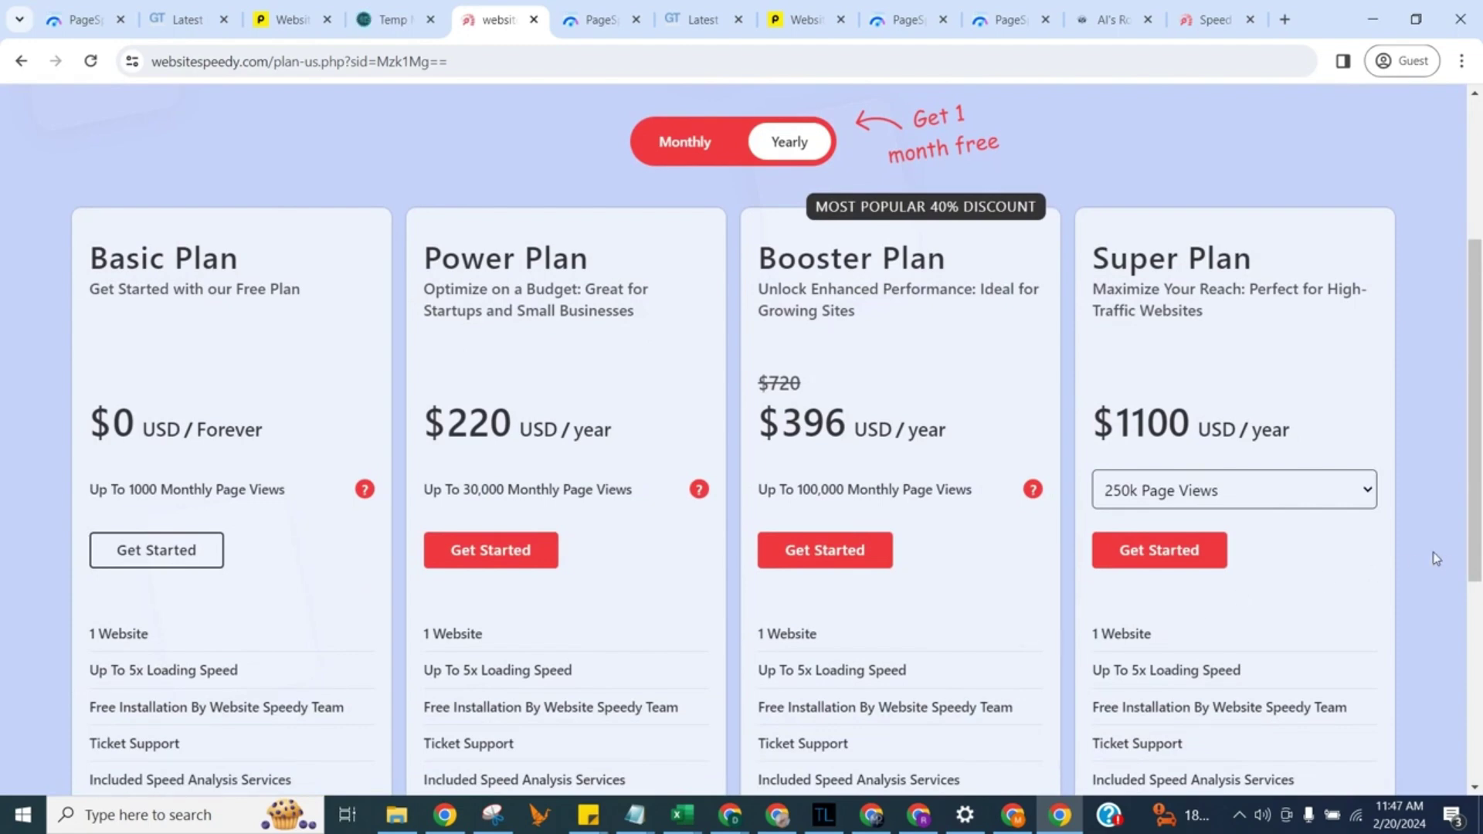
# - Get started with the free Basic Plan ($0)
pyautogui.click(150, 553)
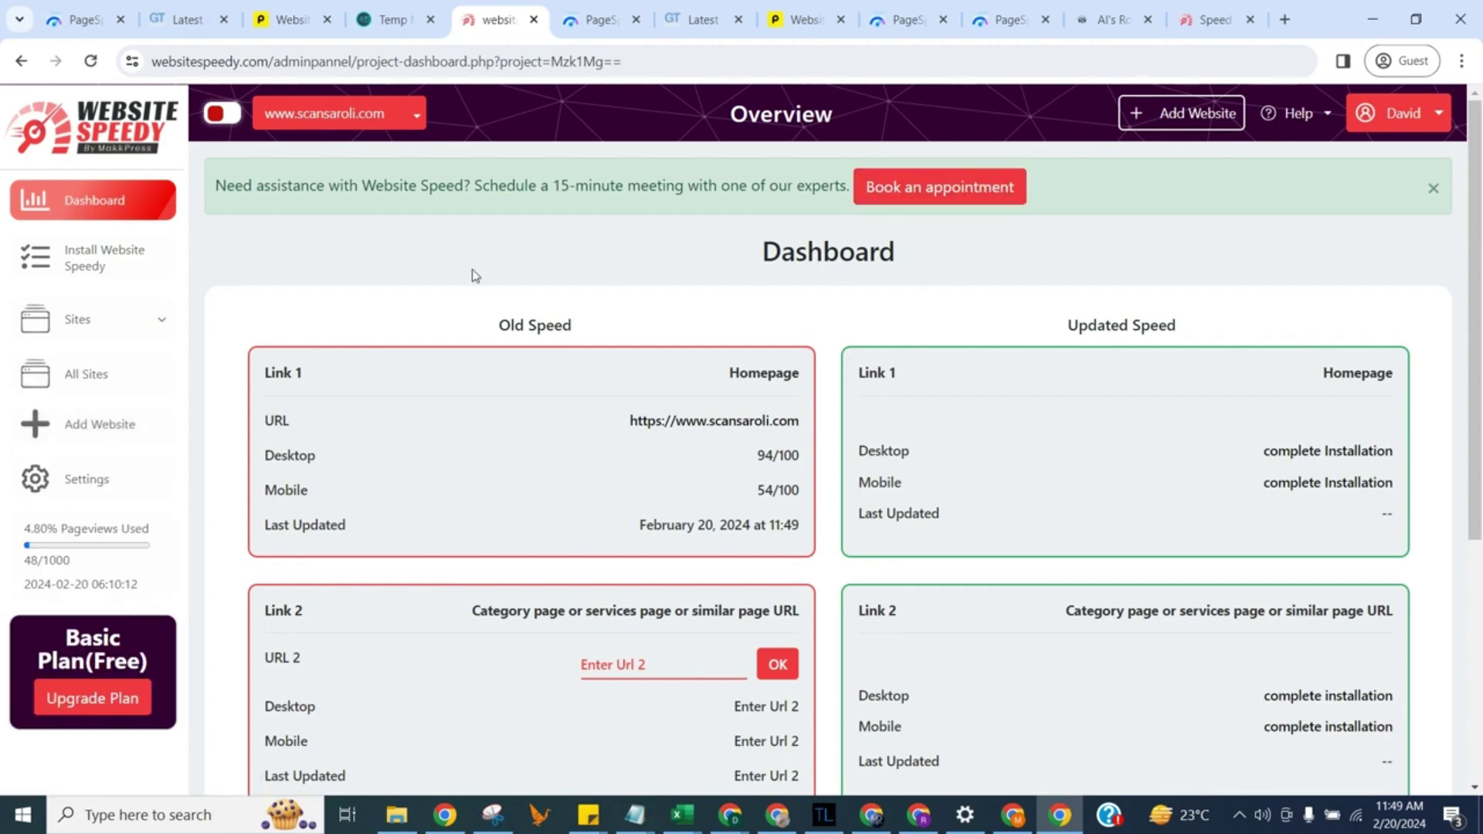
# - Open the Install Website Speedy steps for scansaroli.com
pyautogui.click(119, 259)
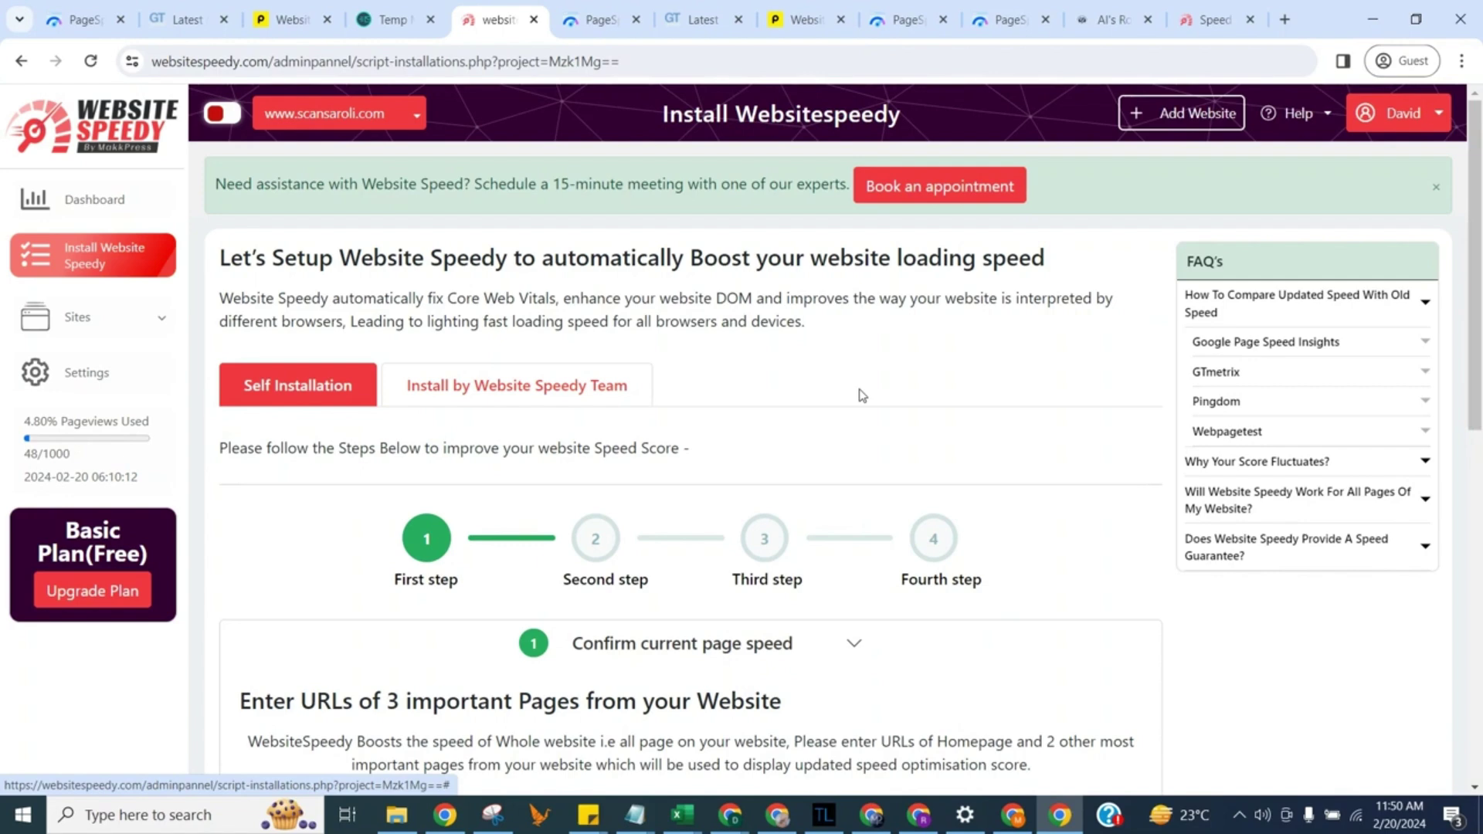
pyautogui.scroll(-8, 912, 386)
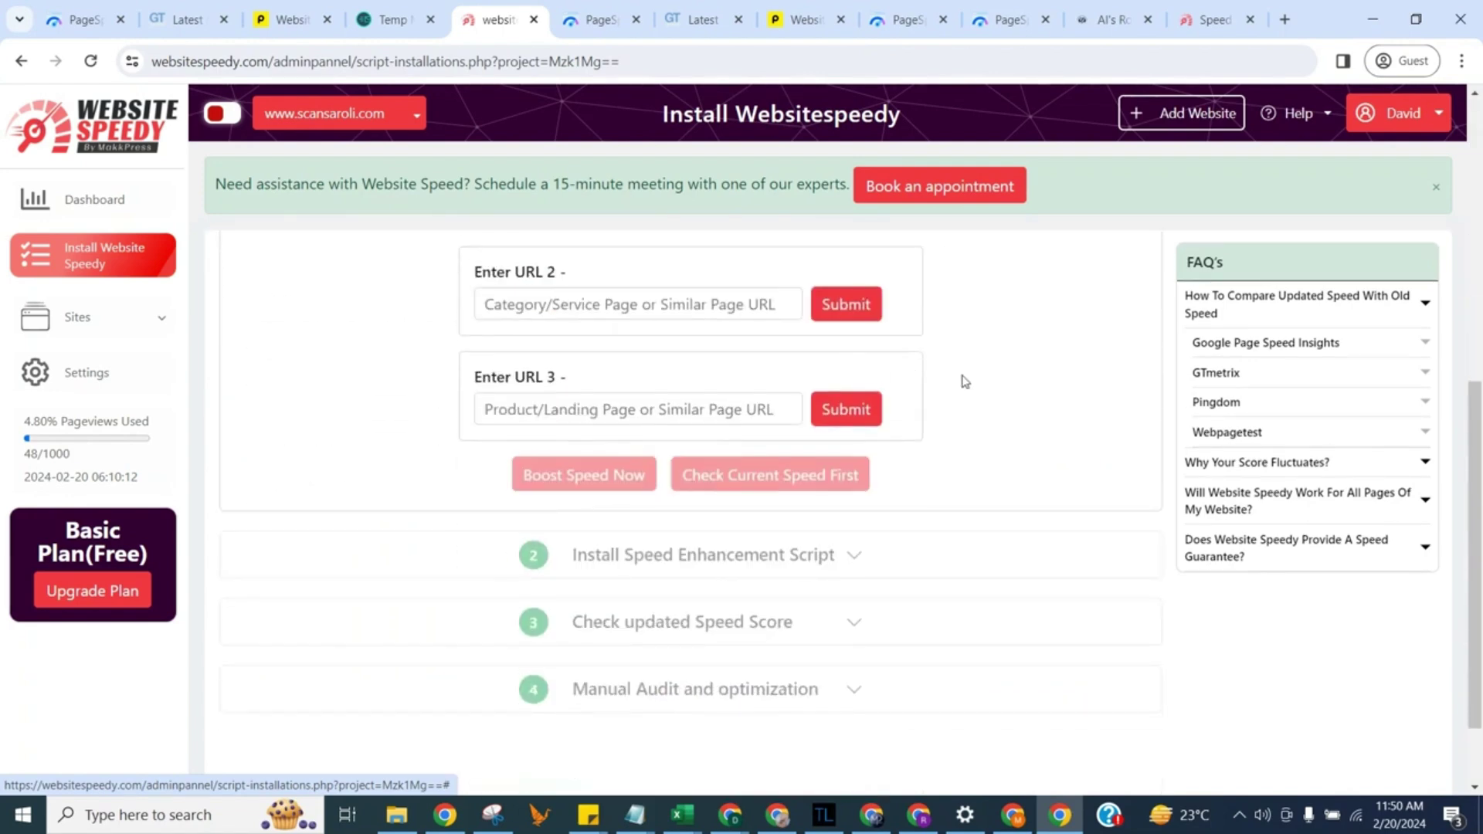
pyautogui.scroll(3, 963, 380)
# - Submit the /blog page as URL 2 and the predictive-analytics article as URL 3
pyautogui.click(695, 498)
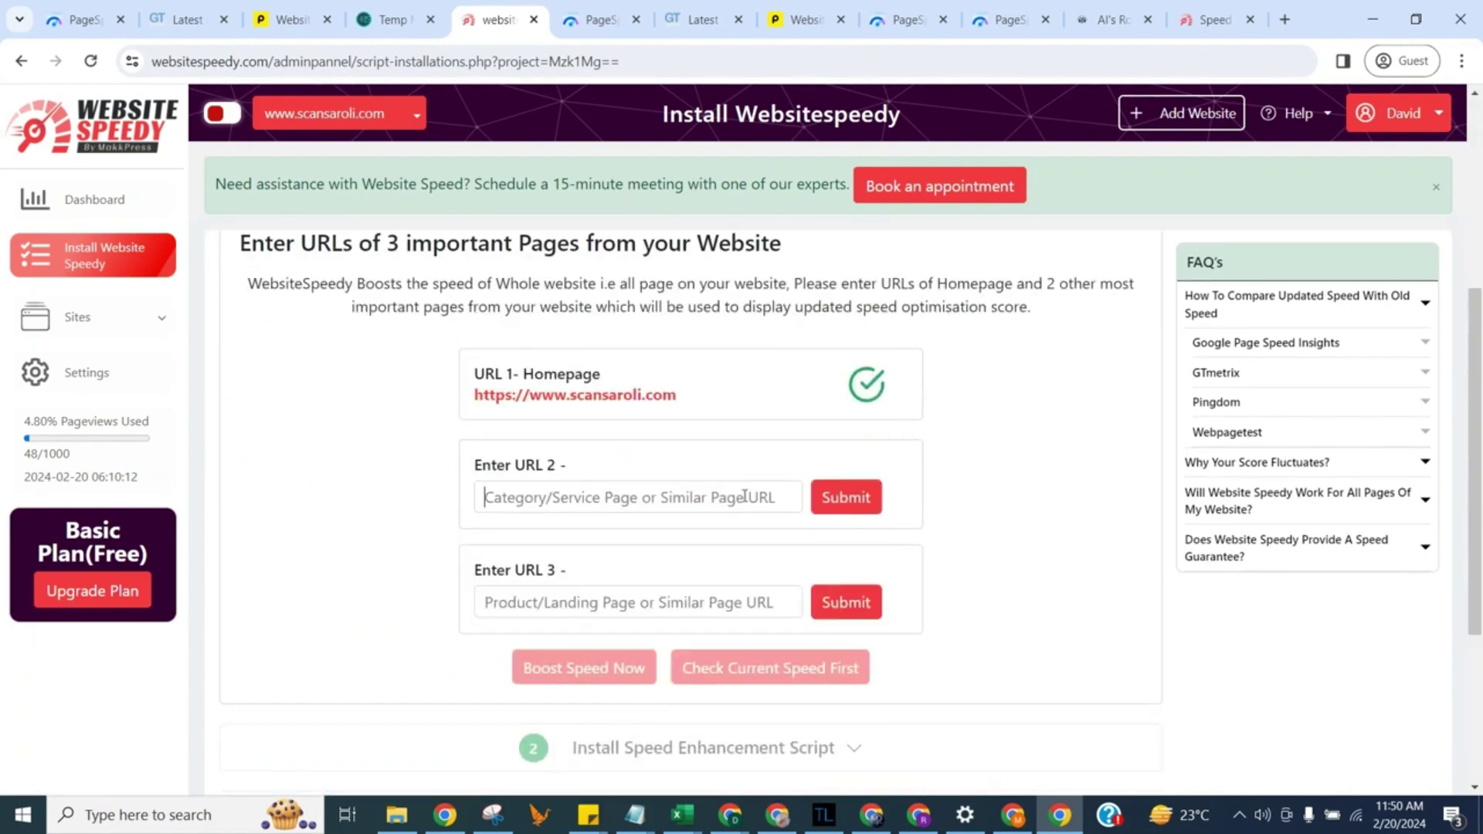
pyautogui.write('https://www.scansaroli.com/blog')
pyautogui.click(845, 497)
pyautogui.write('https://www.scansaroli.com/blog/ai-s-role-in-predictive-analytics-for-marketing')
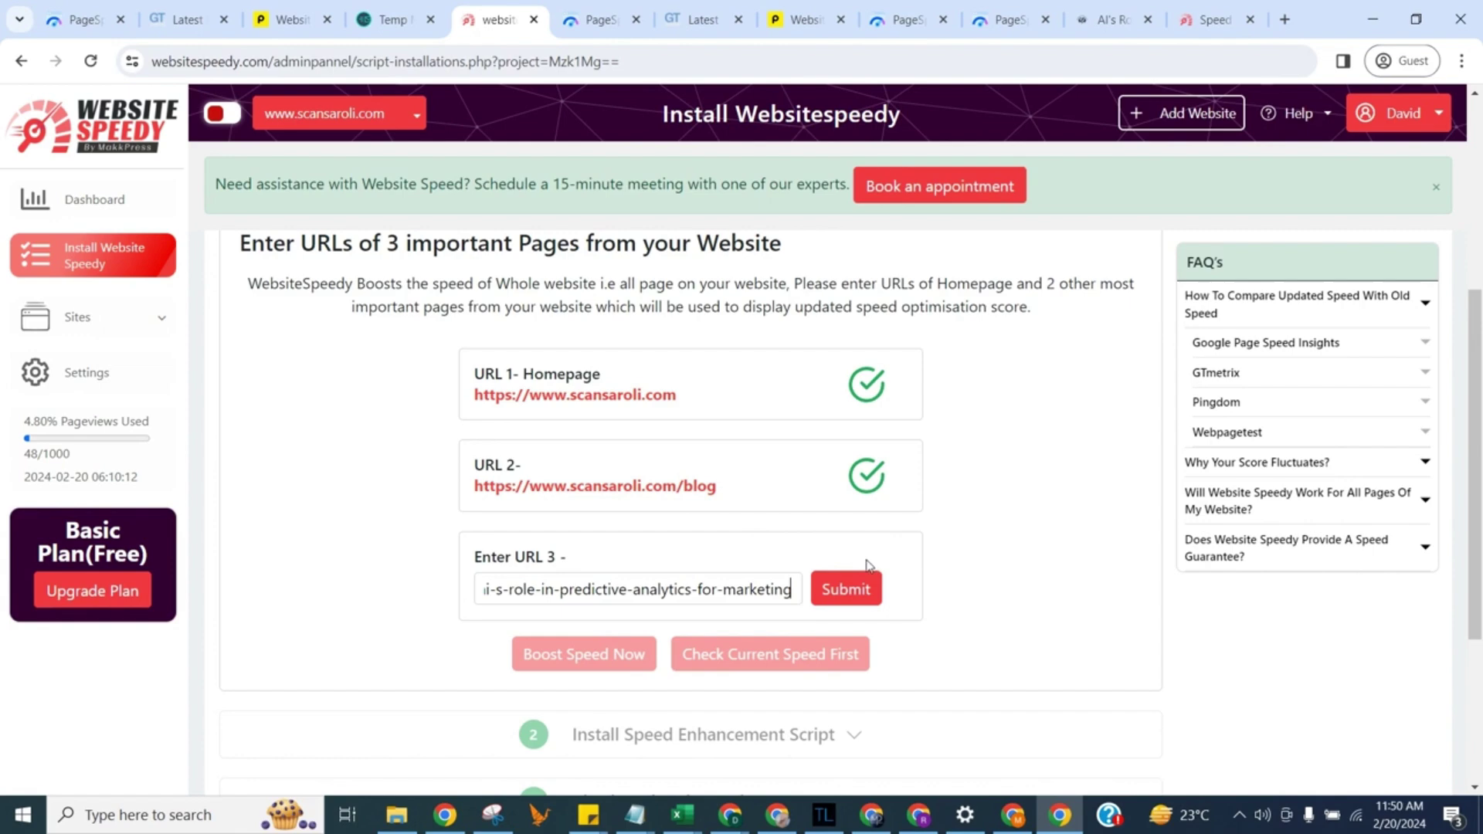
pyautogui.click(859, 587)
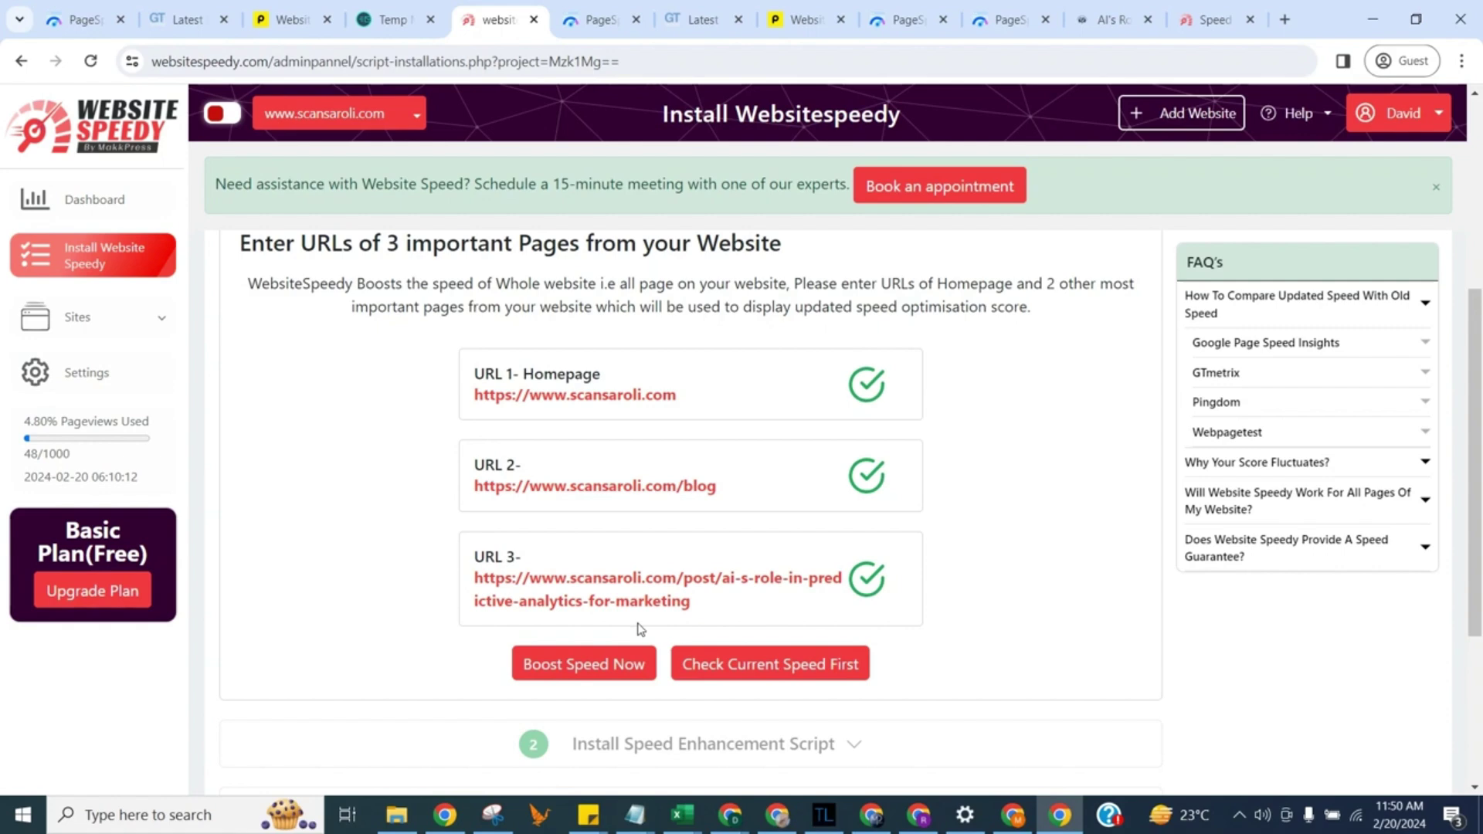
pyautogui.click(610, 664)
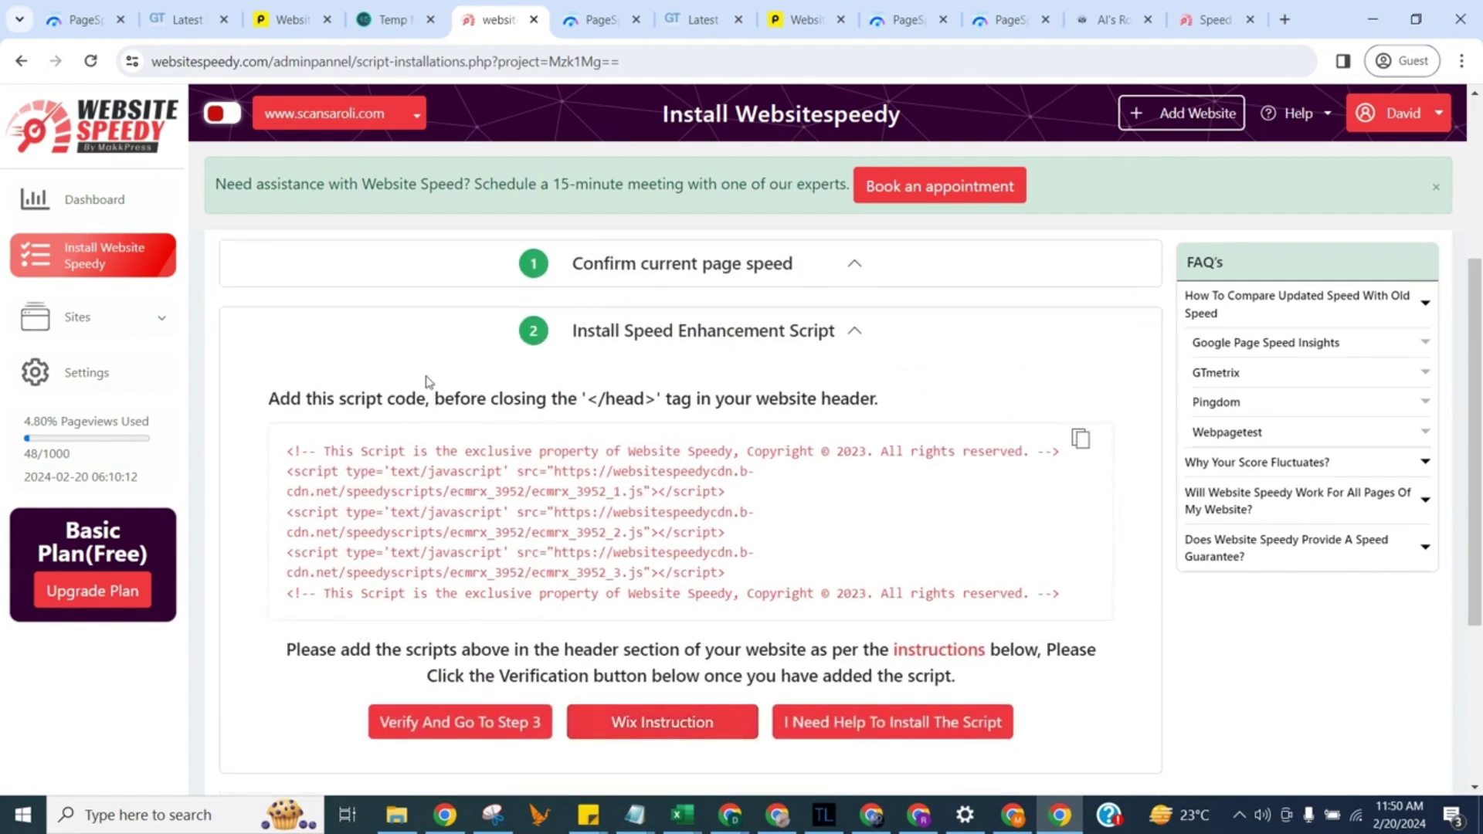
pyautogui.click(82, 23)
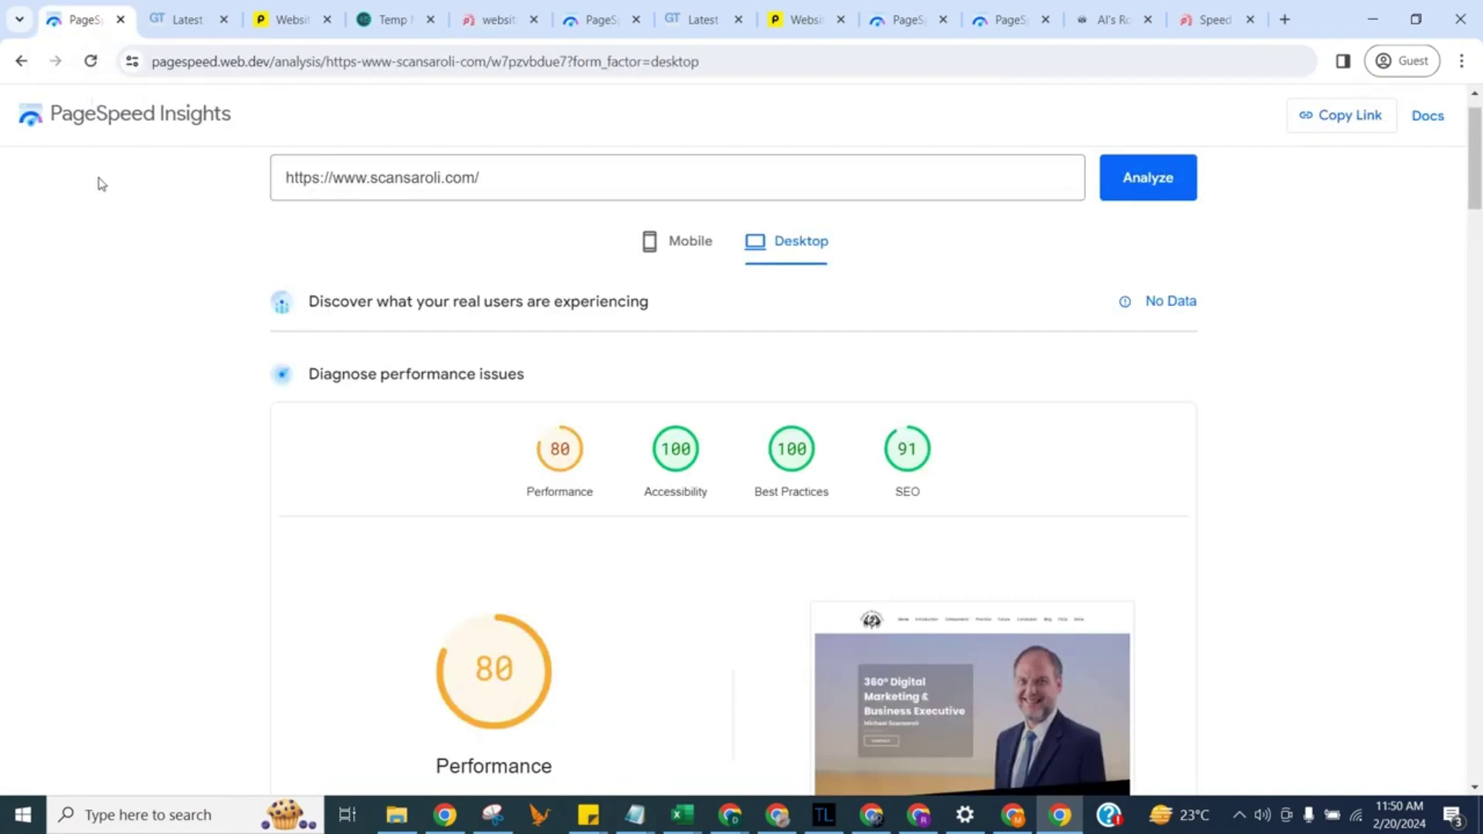
pyautogui.click(175, 26)
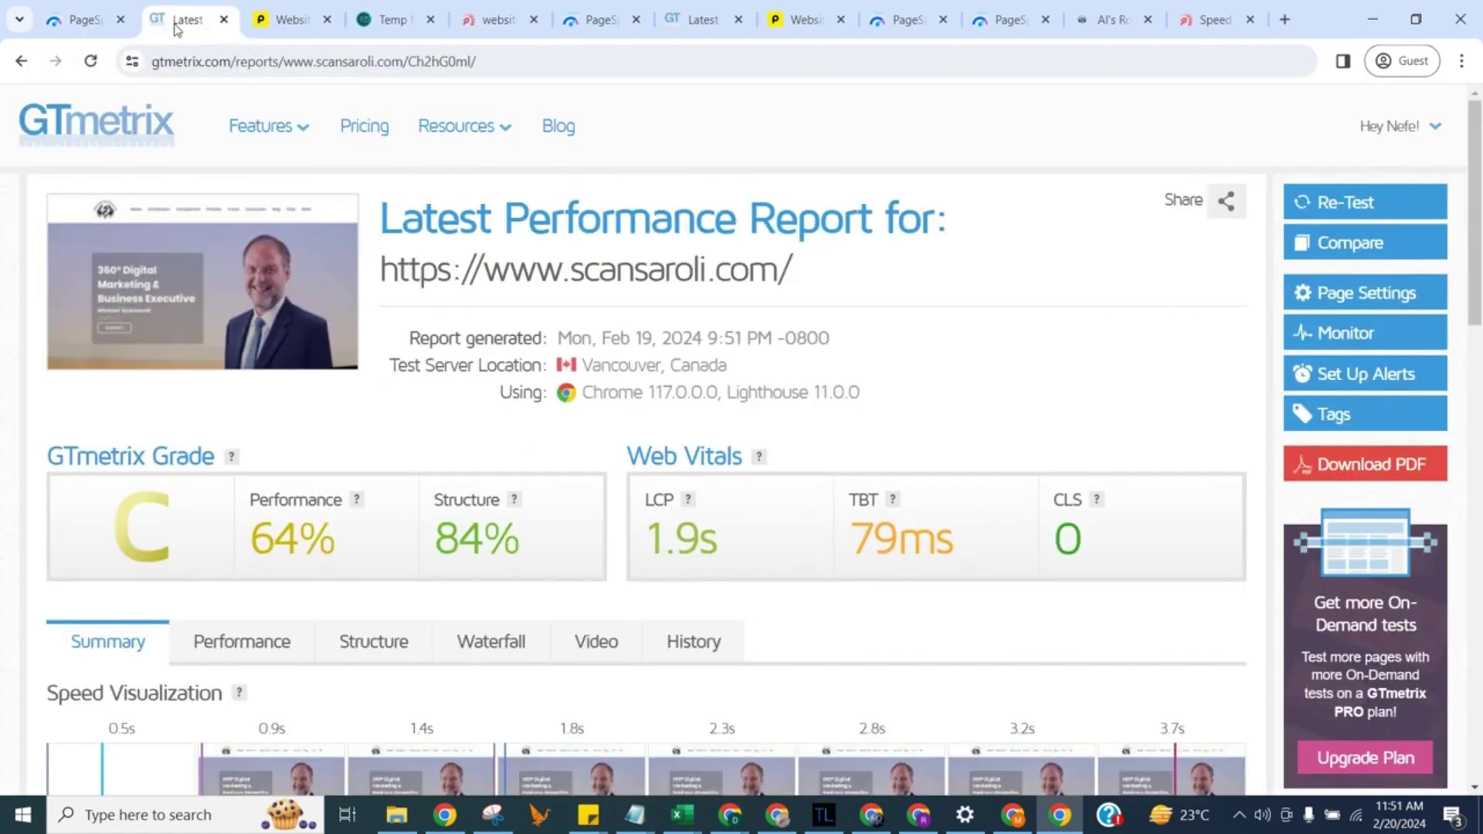
pyautogui.click(279, 31)
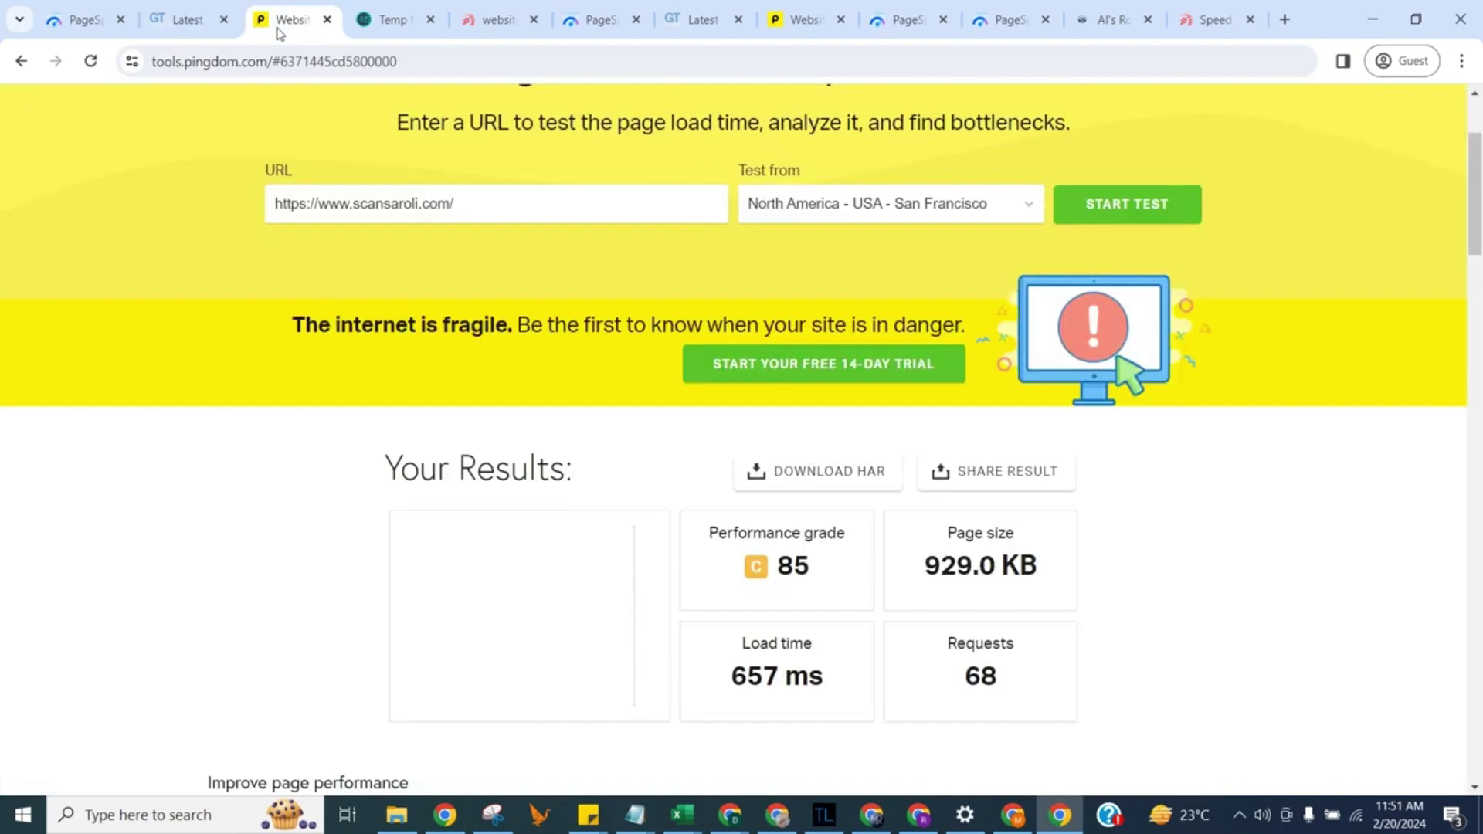
pyautogui.click(478, 31)
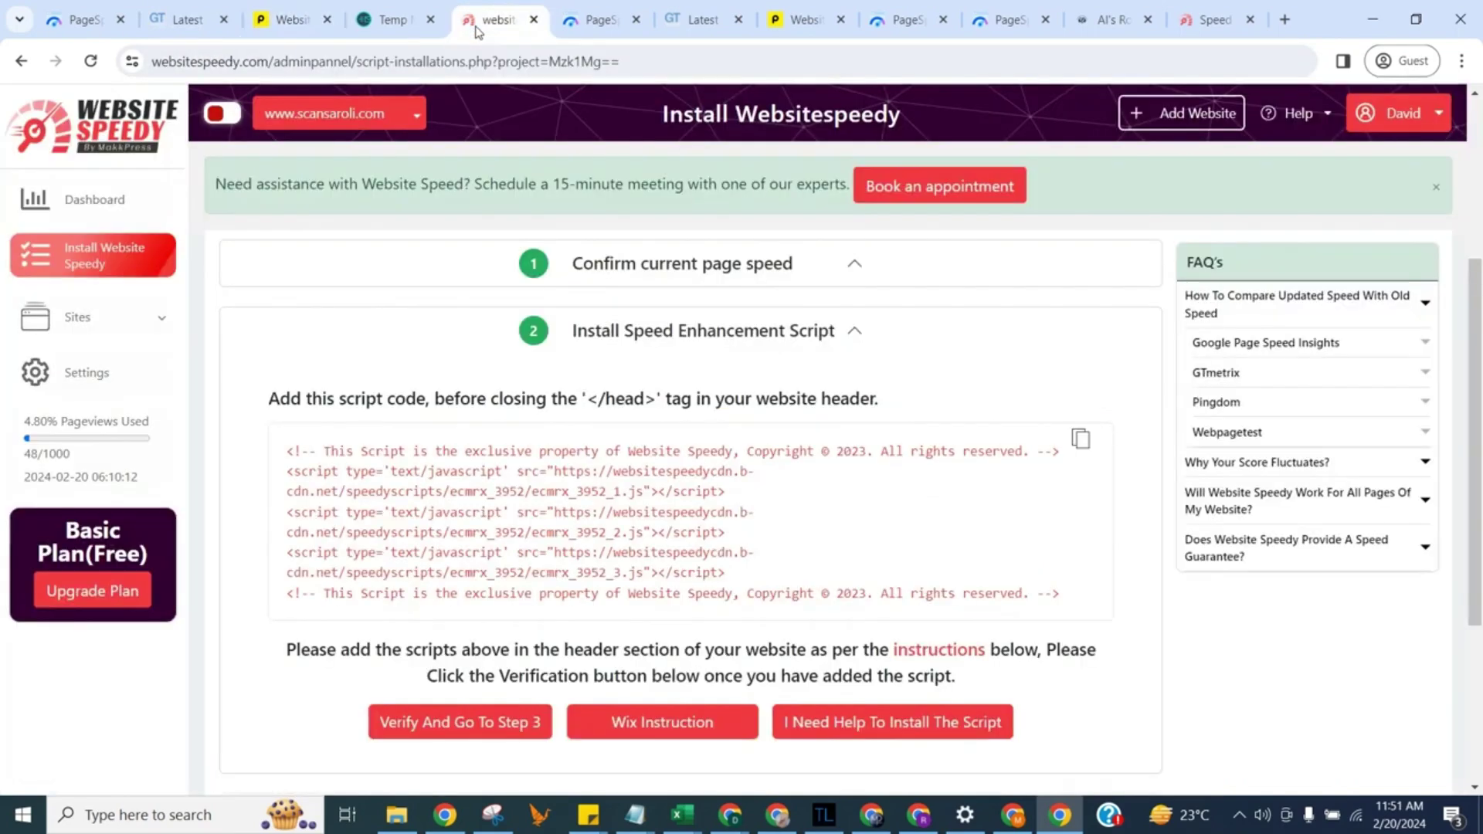
# - Copy the Website Speedy speed enhancement script
pyautogui.click(1080, 440)
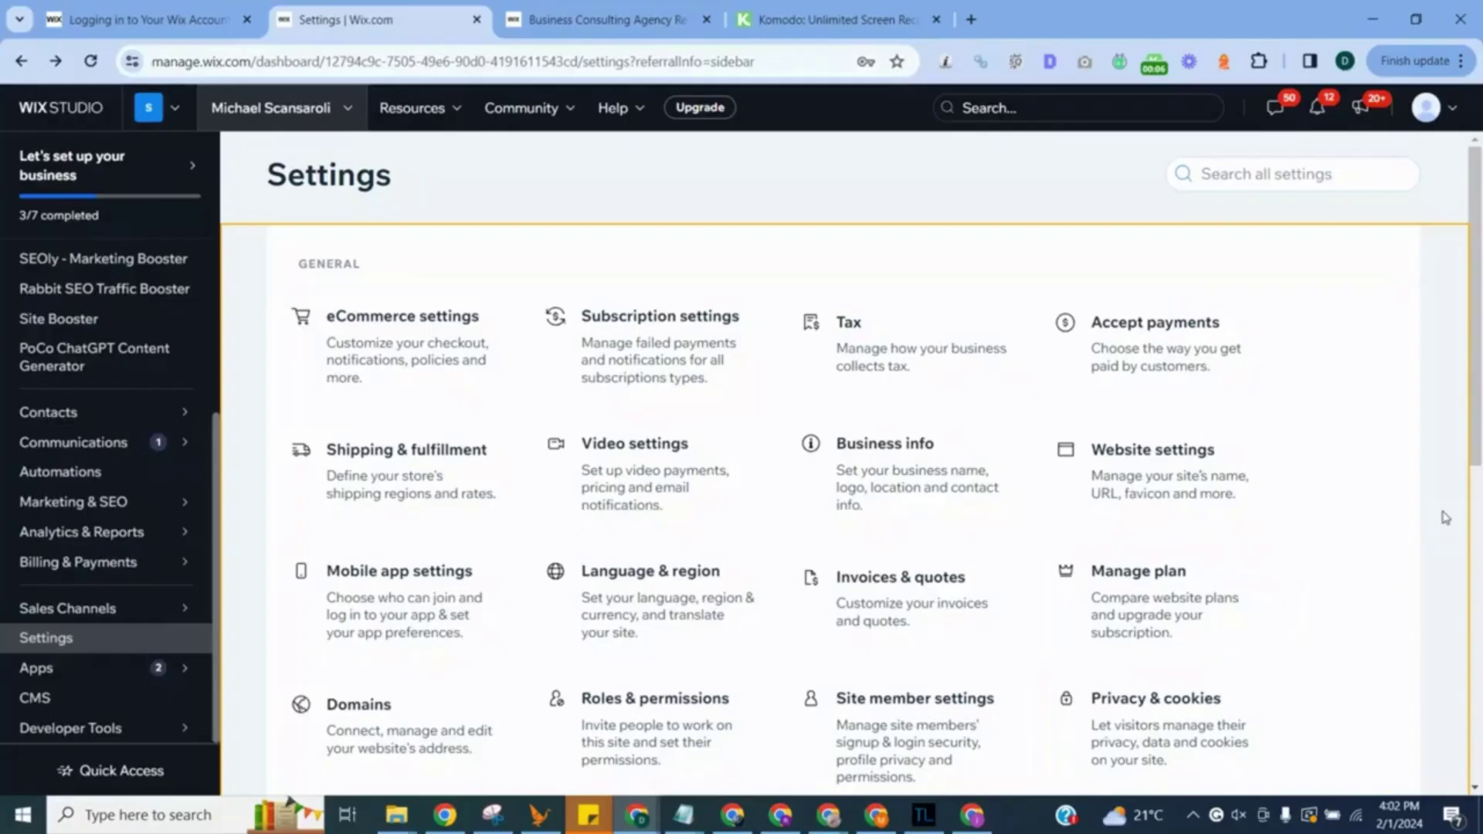
pyautogui.scroll(-5, 1371, 460)
pyautogui.scroll(-3, 804, 572)
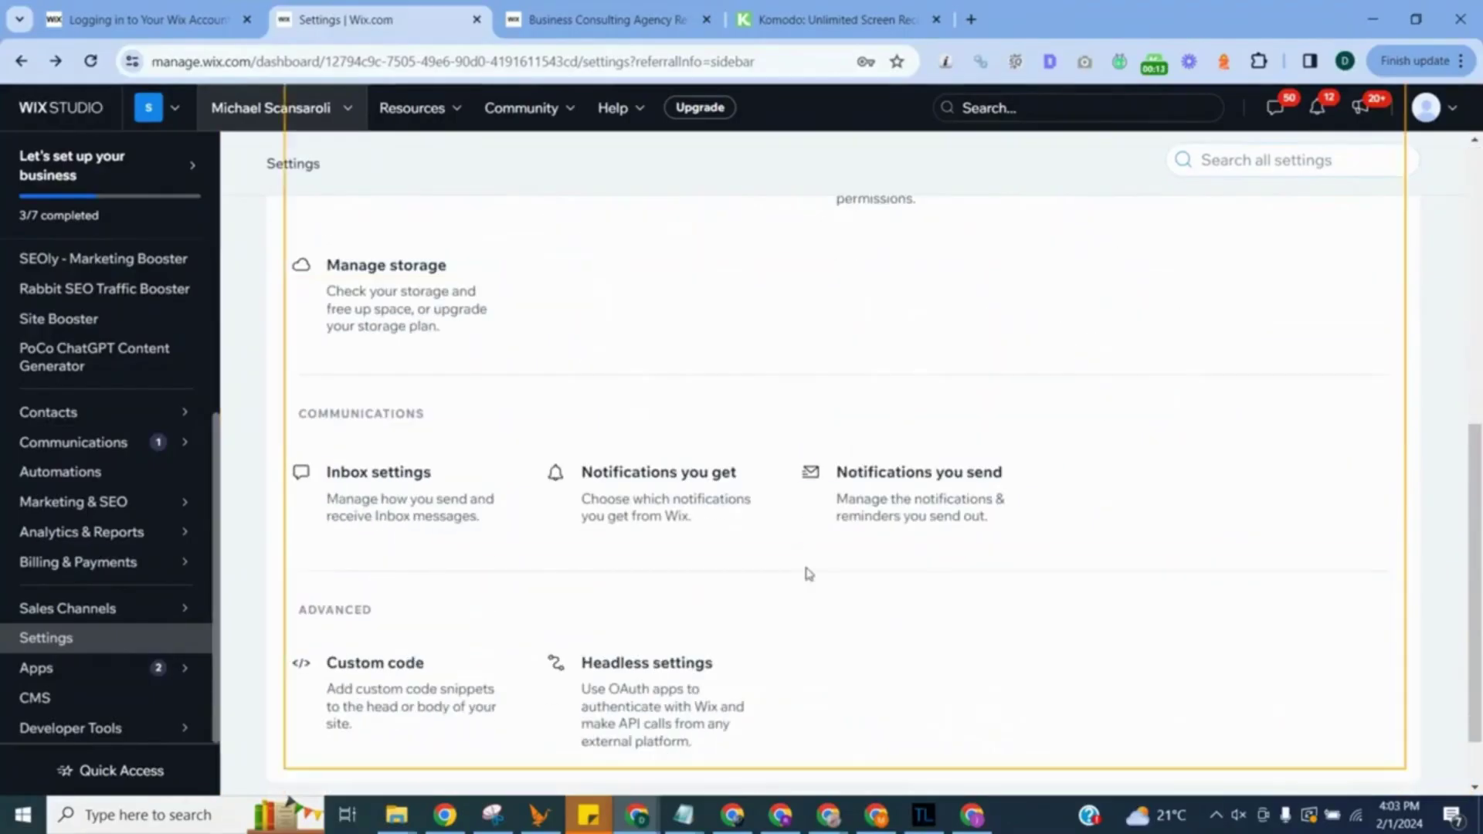
# - Add the script as a Wix custom code snippet named 'speedy' and apply it
pyautogui.click(421, 668)
pyautogui.click(1177, 234)
pyautogui.hotkey('ctrl', 'v')
pyautogui.doubleClick(646, 430)
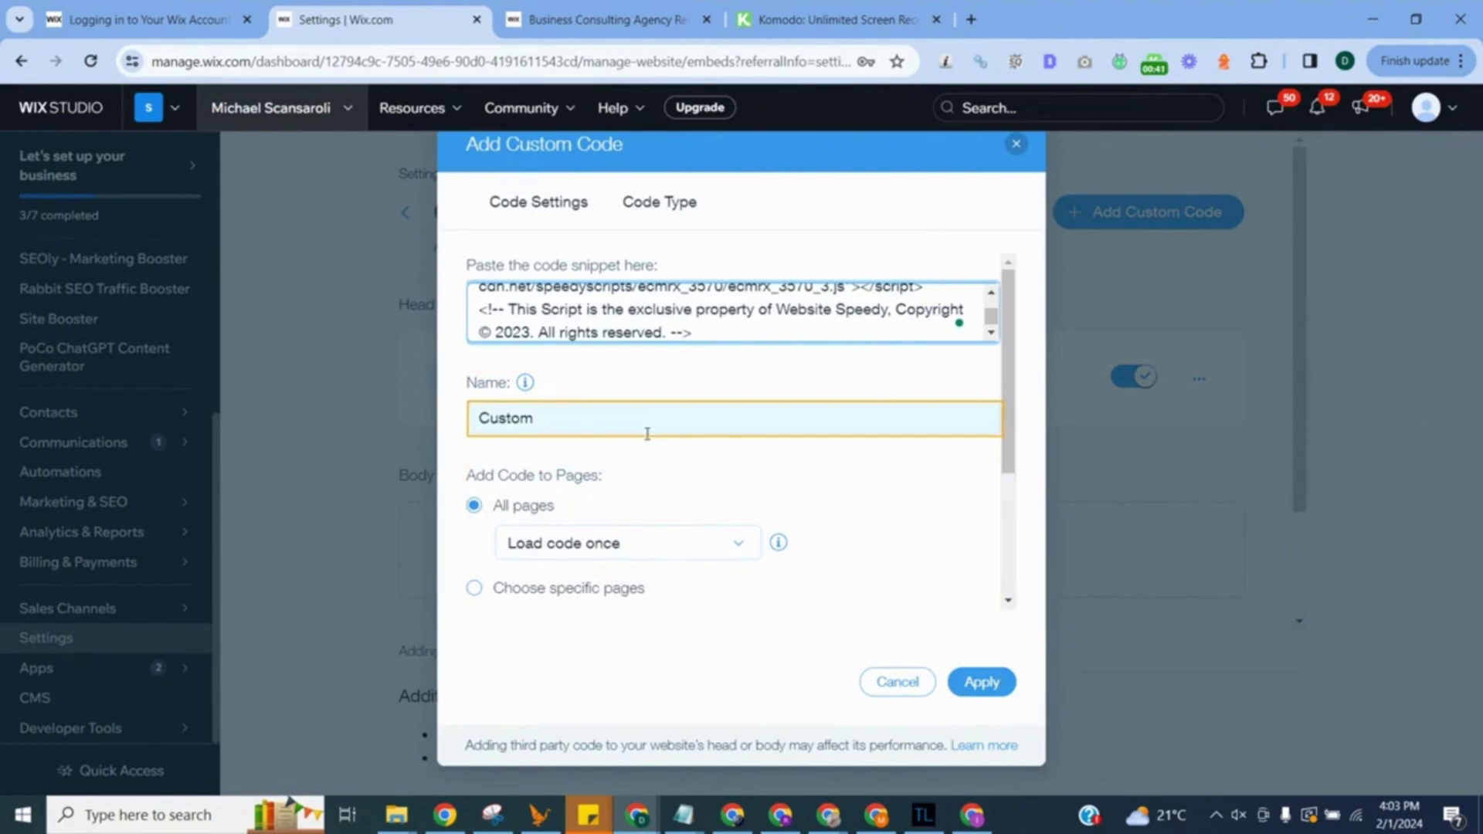
pyautogui.write('speedy')
pyautogui.scroll(-3, 672, 567)
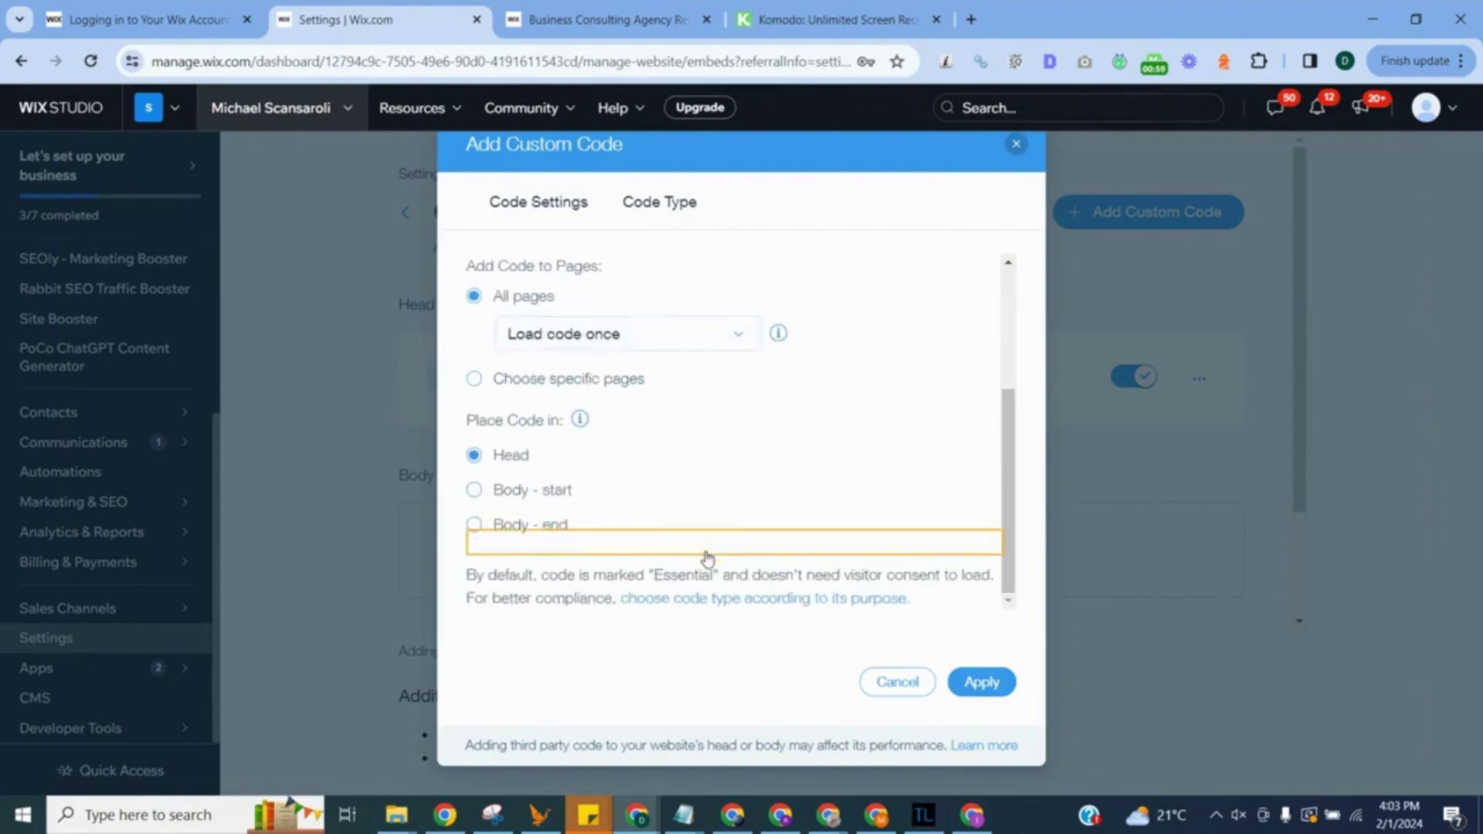
pyautogui.click(980, 682)
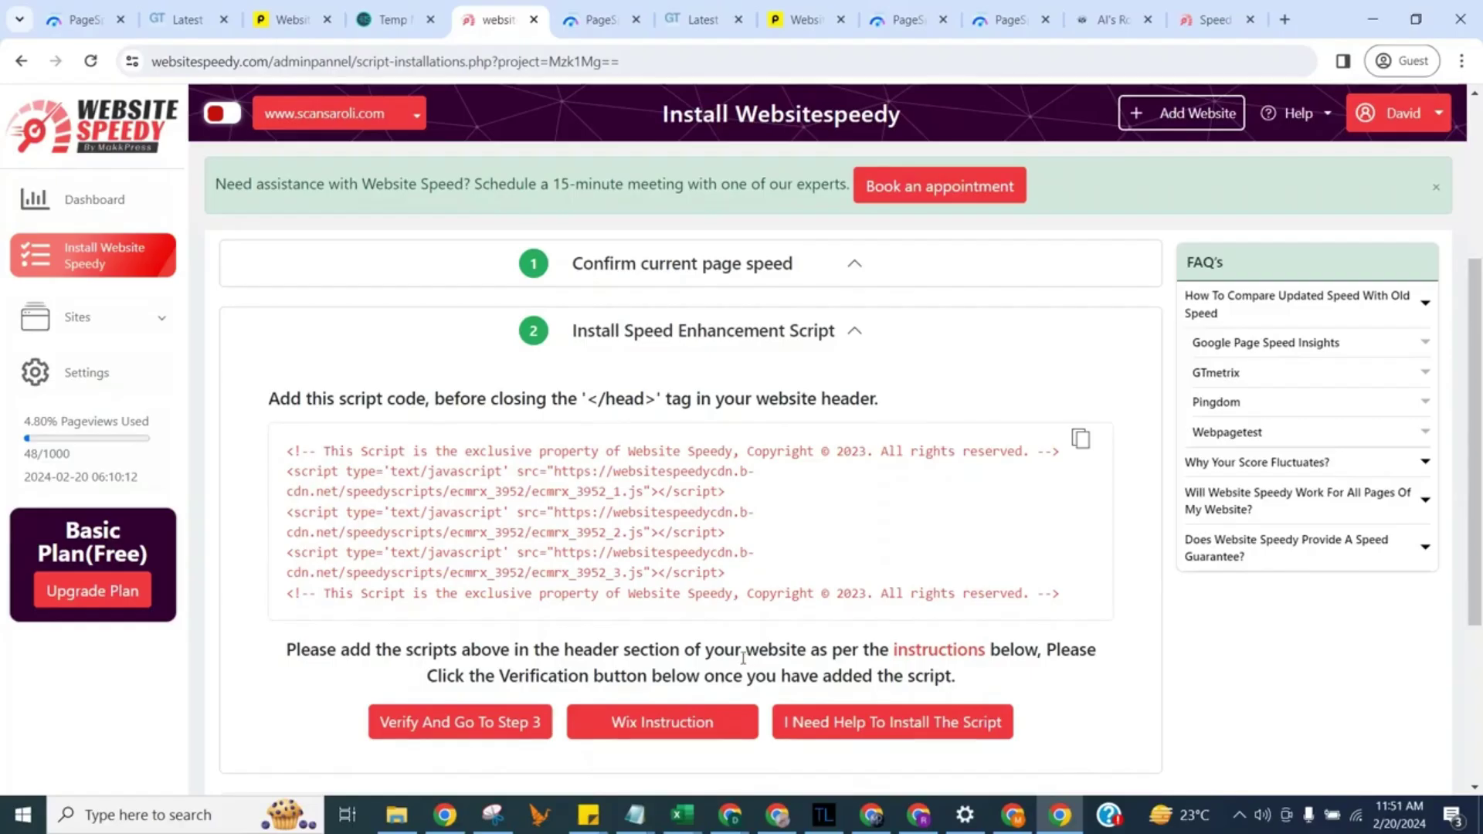
# - Verify the script installation and scroll through the boosted speed scores
pyautogui.click(471, 721)
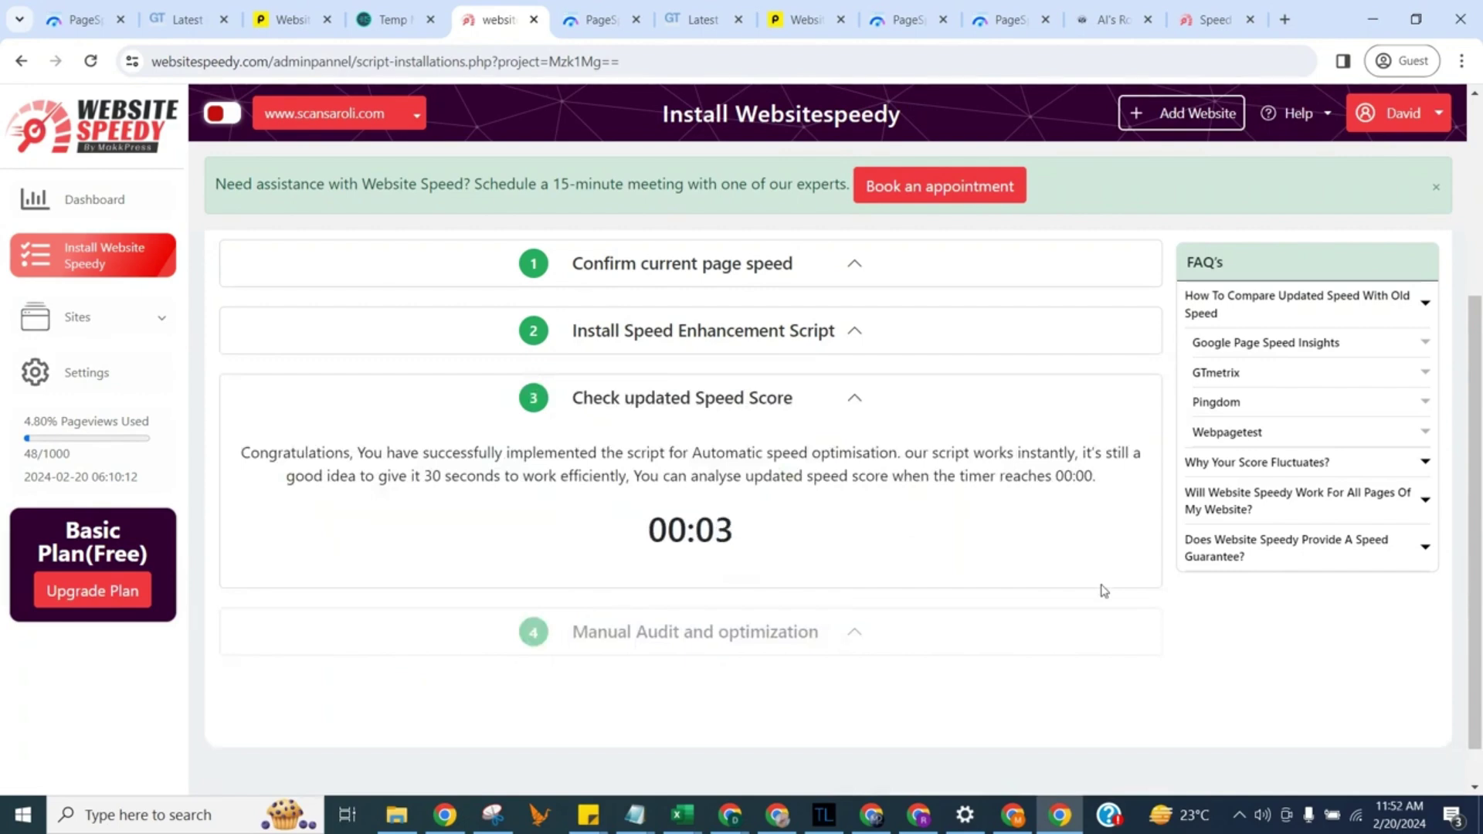
pyautogui.scroll(-3, 1009, 371)
pyautogui.scroll(-3, 1007, 370)
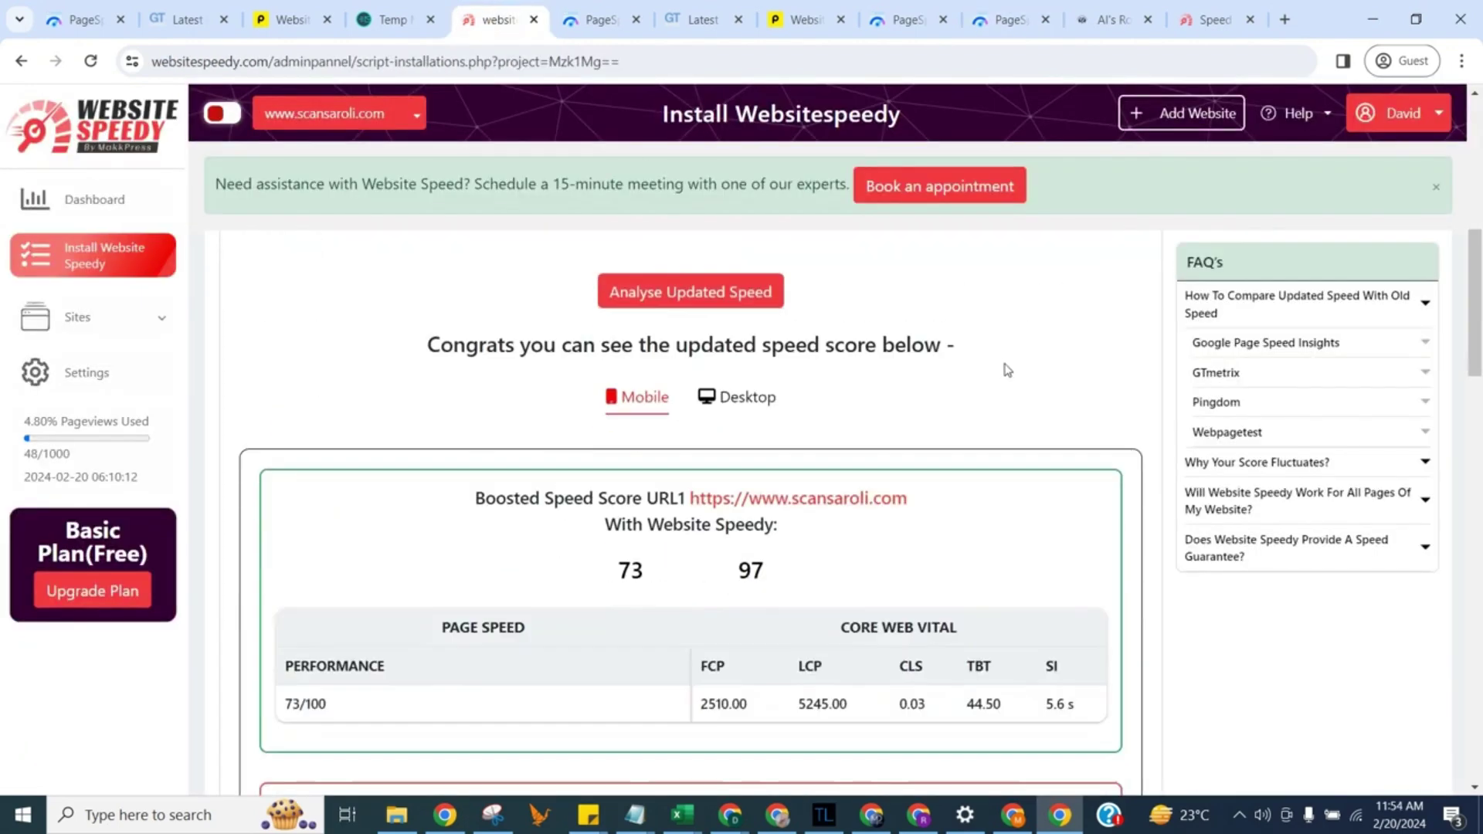
pyautogui.scroll(-12, 1007, 370)
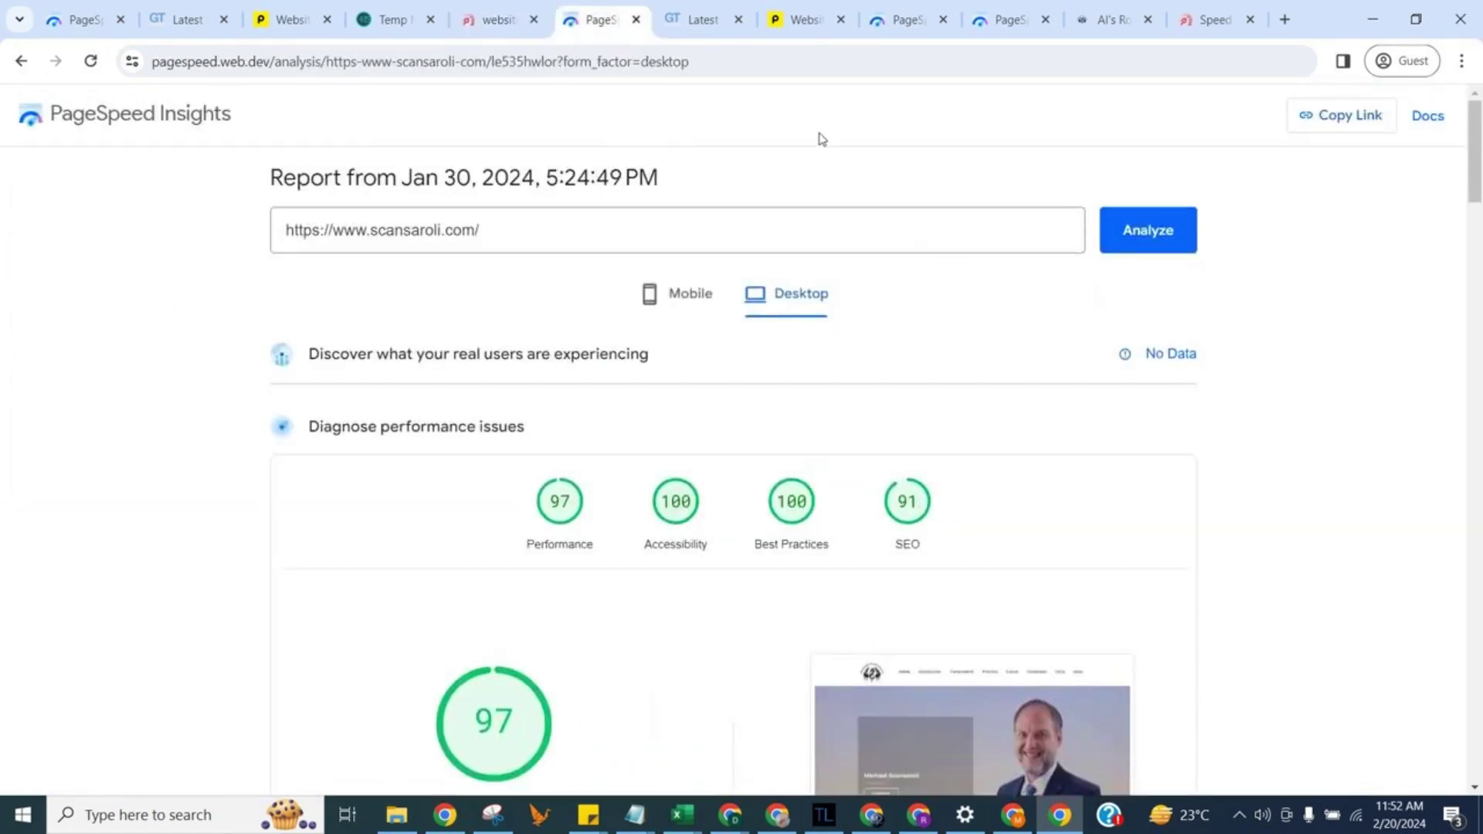
# - Check GTmetrix and Pingdom results, then analyse scansaroli.com/?nospeedy in PageSpeed Insights
pyautogui.click(698, 19)
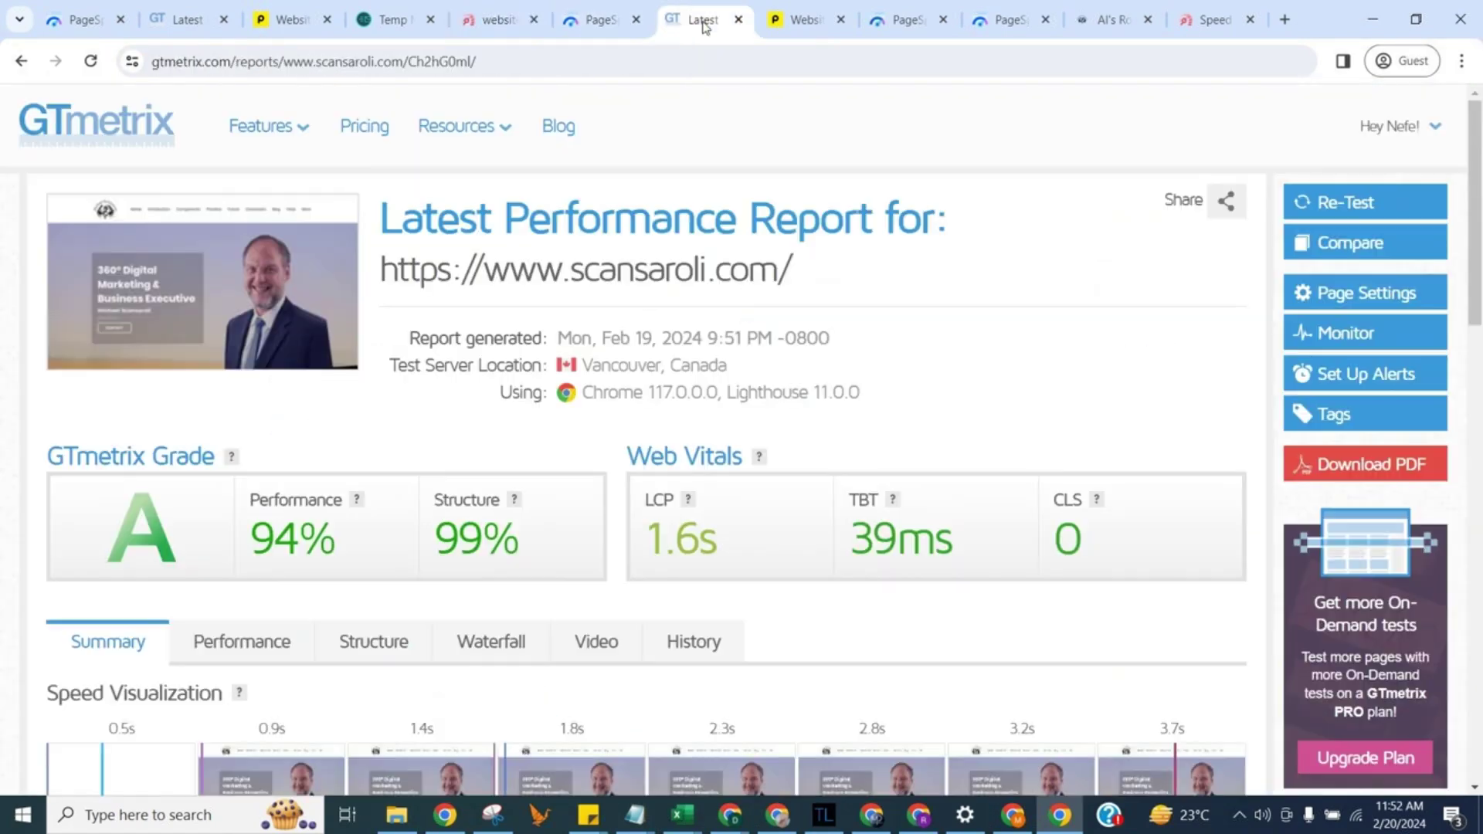
pyautogui.click(796, 21)
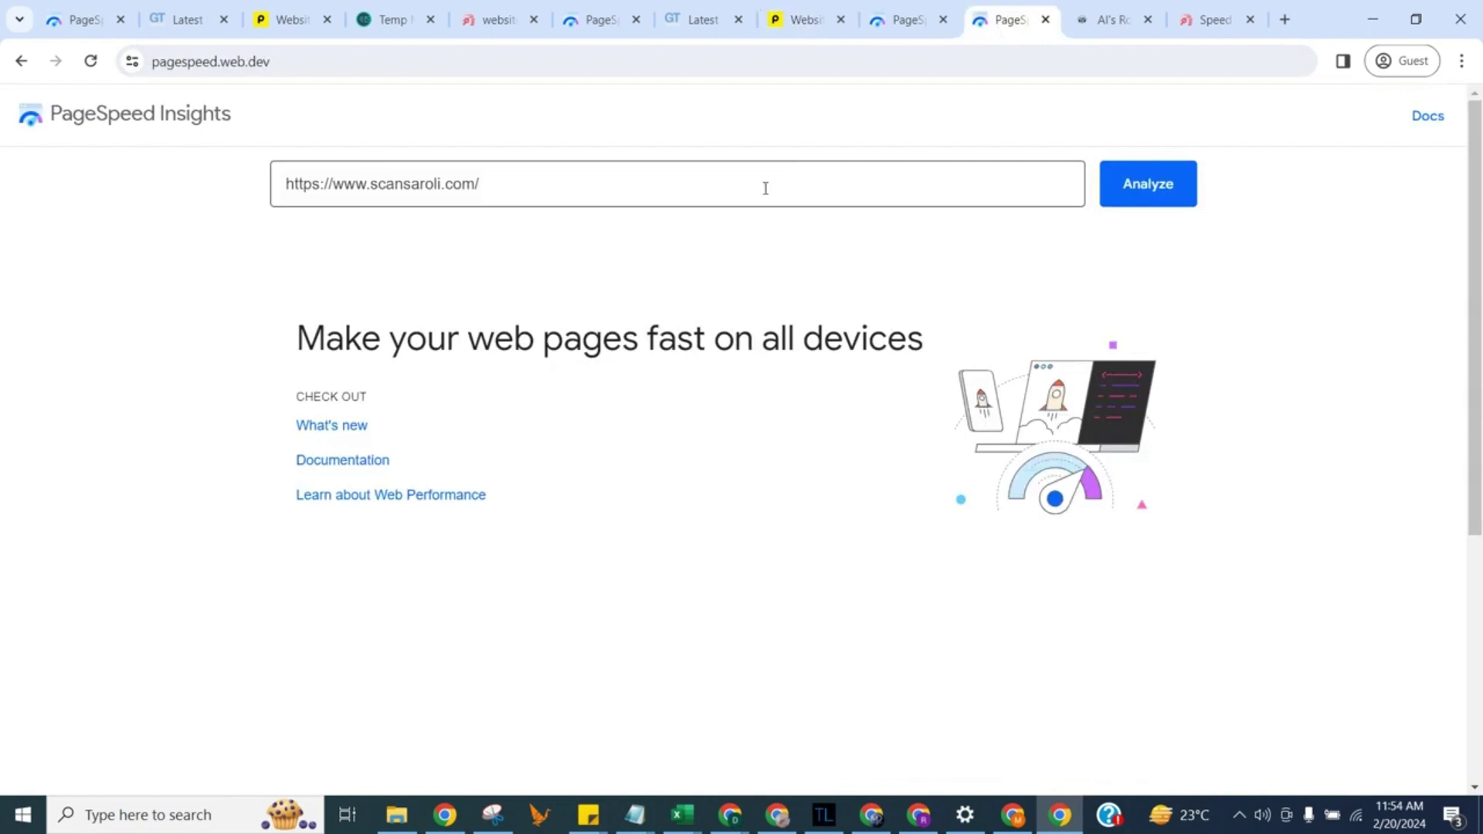
pyautogui.click(764, 187)
pyautogui.write('?nospeedy')
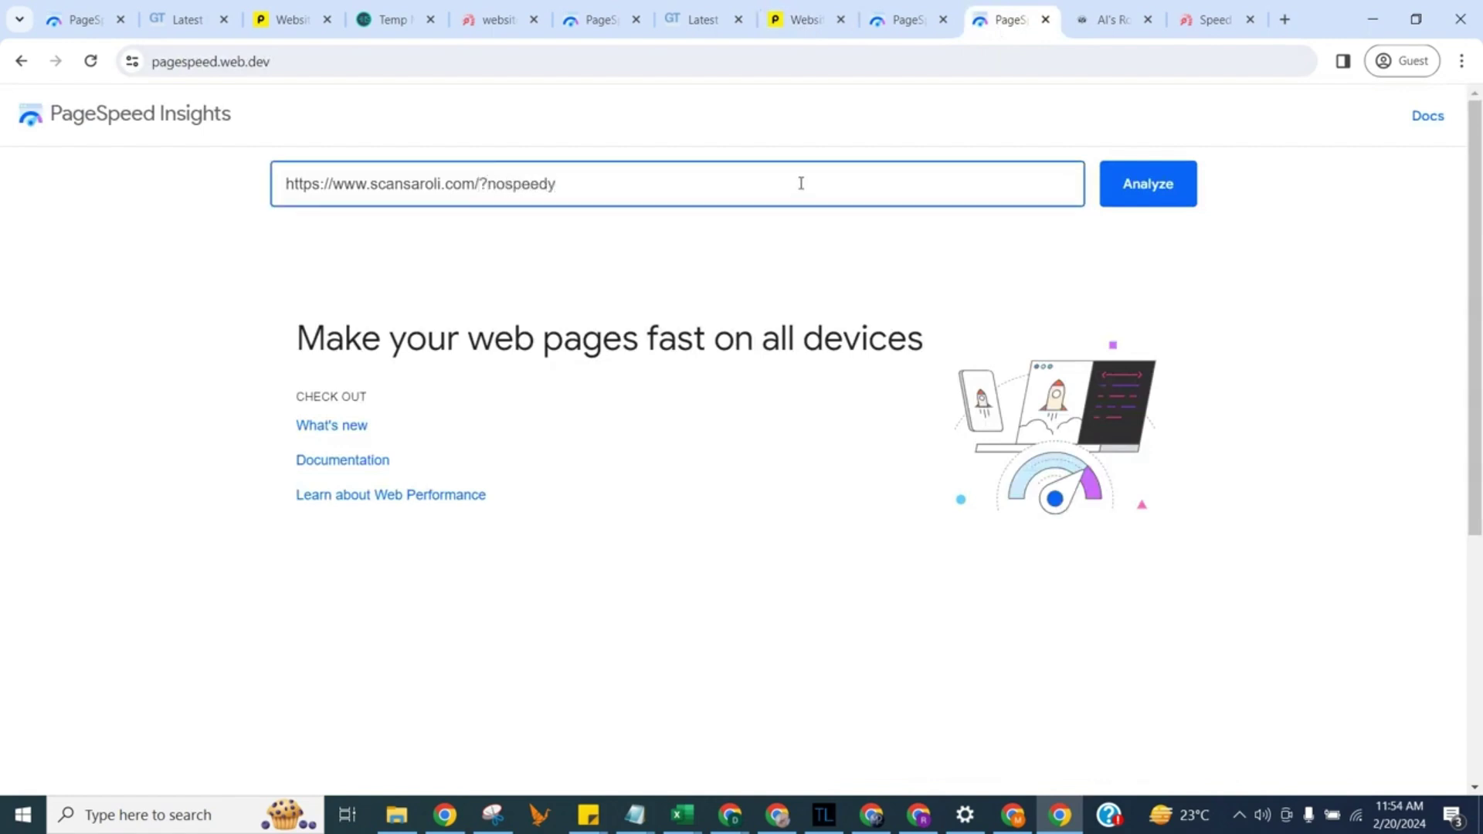
pyautogui.click(1142, 189)
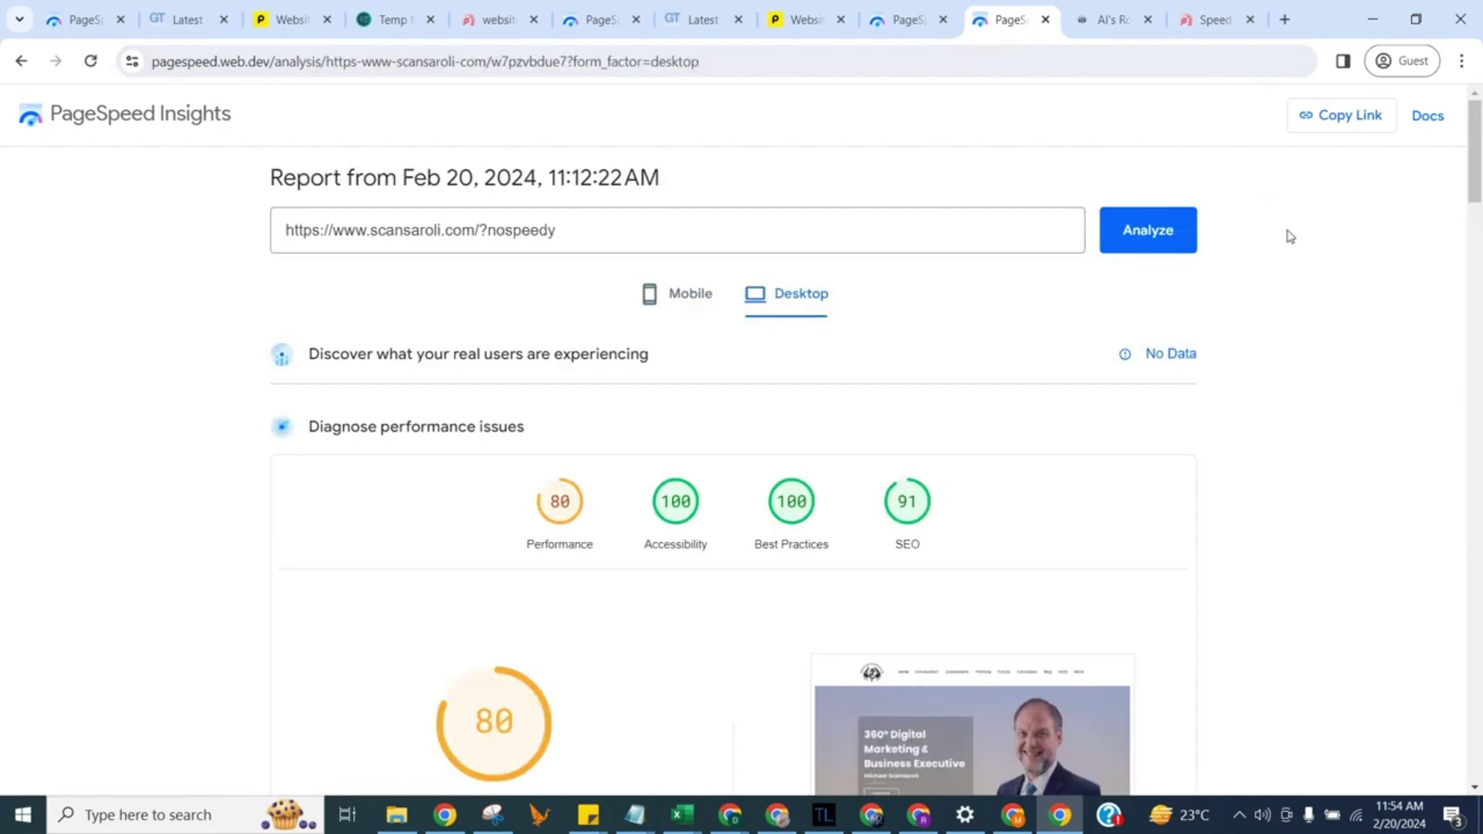
# - Compare each URL's old and boosted scores in Website Speedy, then expand Sites in the sidebar
pyautogui.click(495, 21)
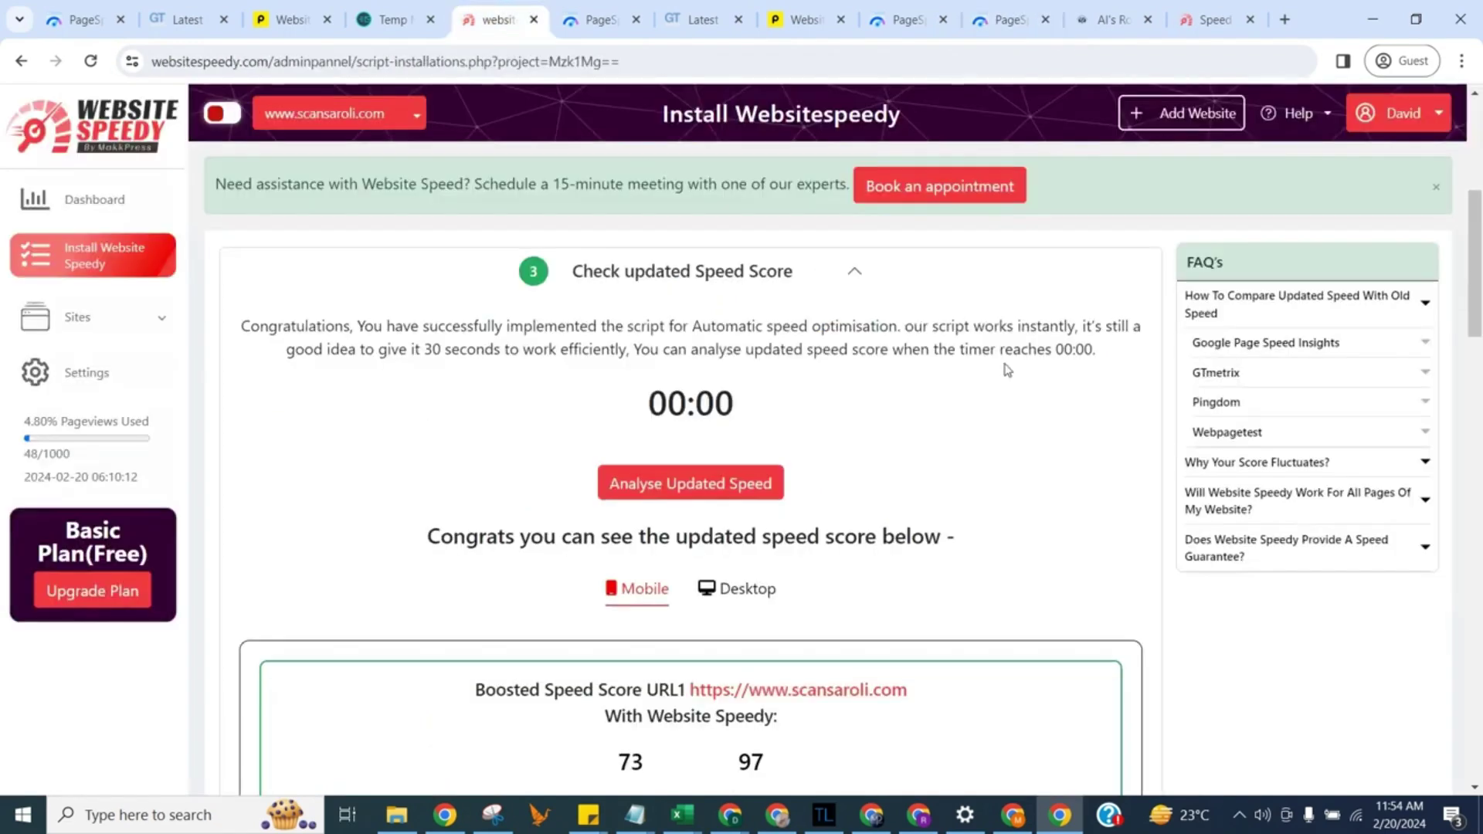
pyautogui.scroll(-3, 1004, 363)
pyautogui.scroll(-12, 1008, 370)
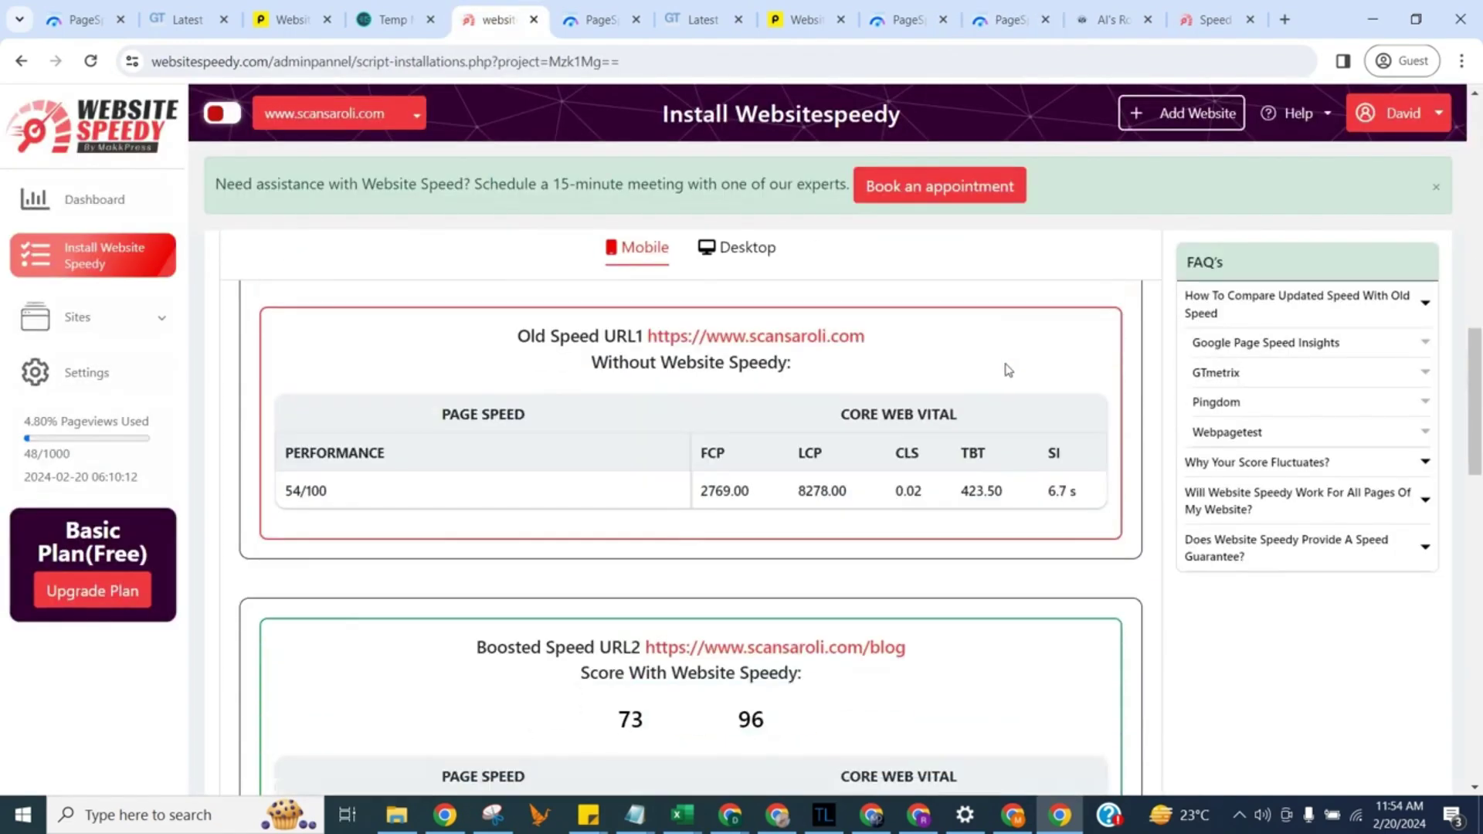
pyautogui.scroll(-3, 1008, 371)
pyautogui.scroll(15, 1008, 370)
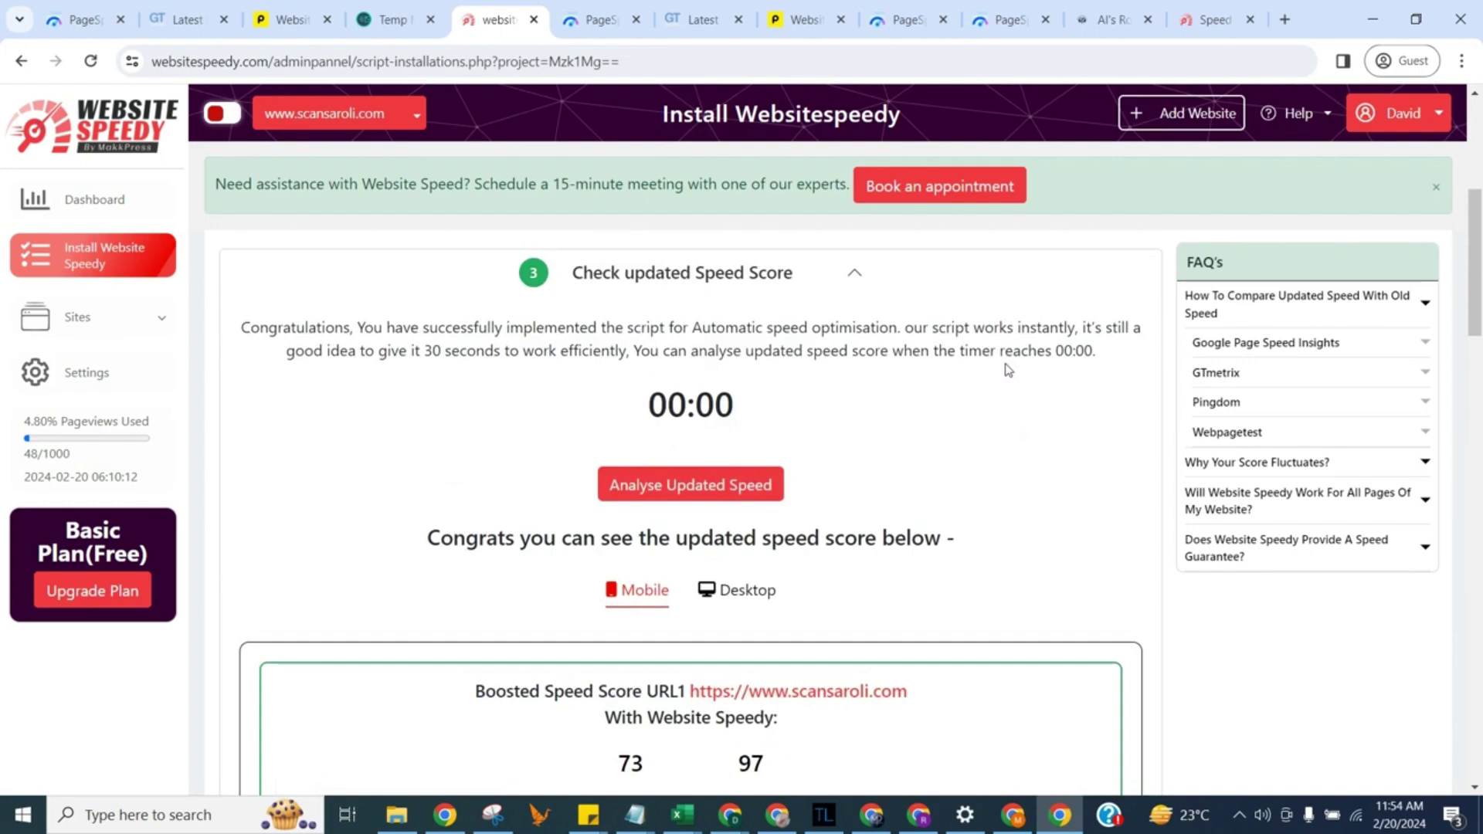
pyautogui.click(159, 323)
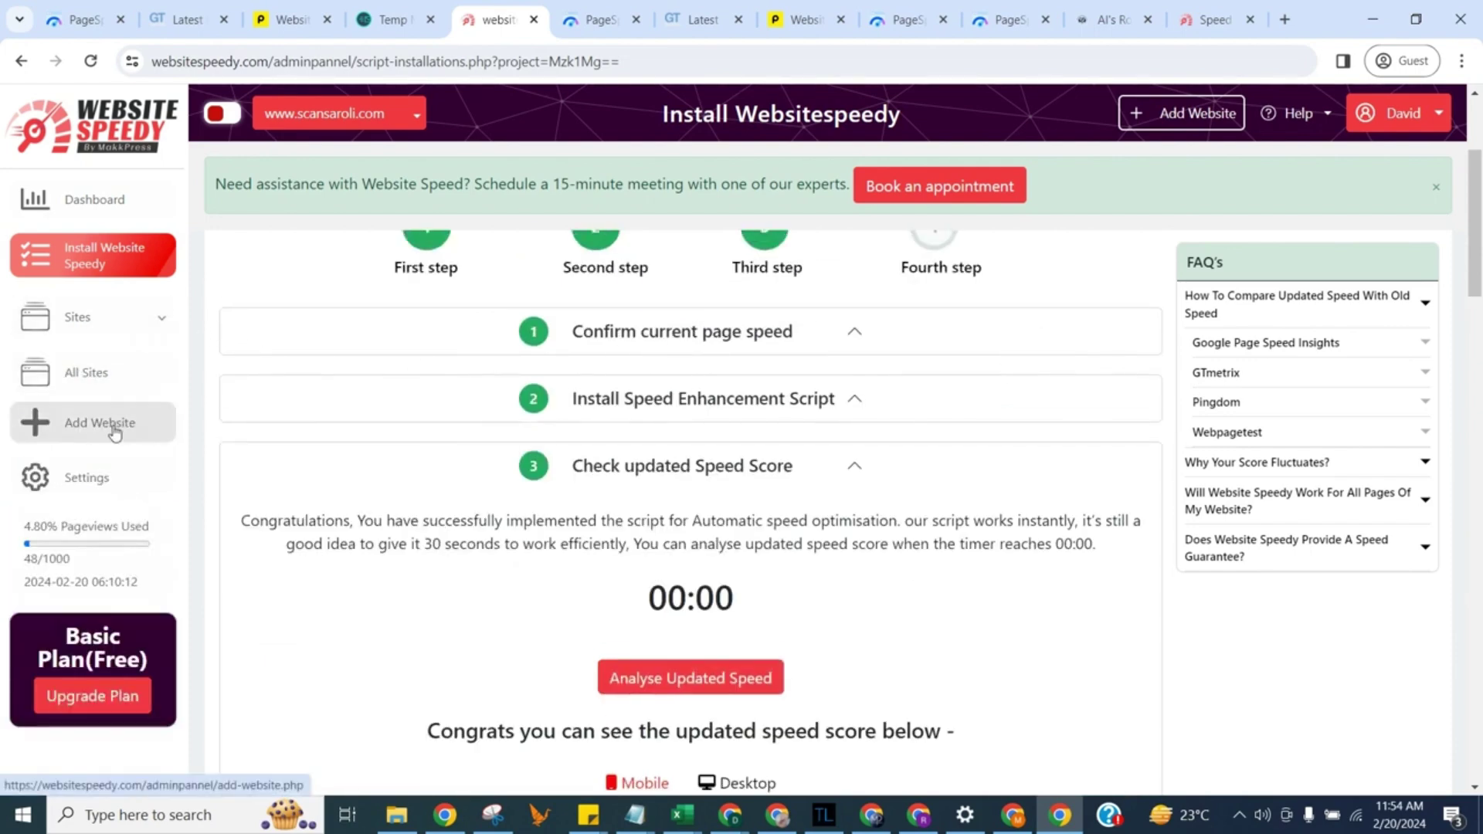